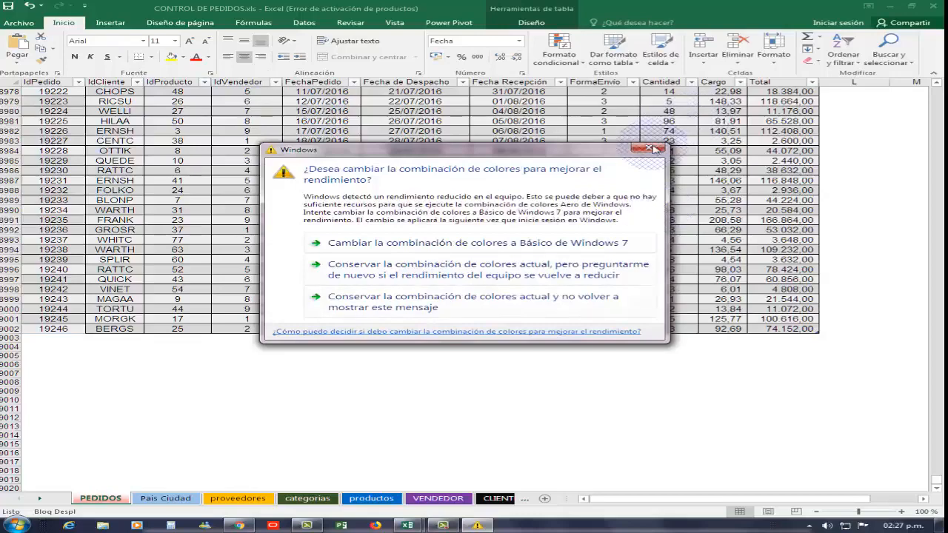
# - Dismiss the Windows colour-scheme notice, look at the CLIENTES sheet, and return to the PEDIDOS sheet
pyautogui.click(654, 149)
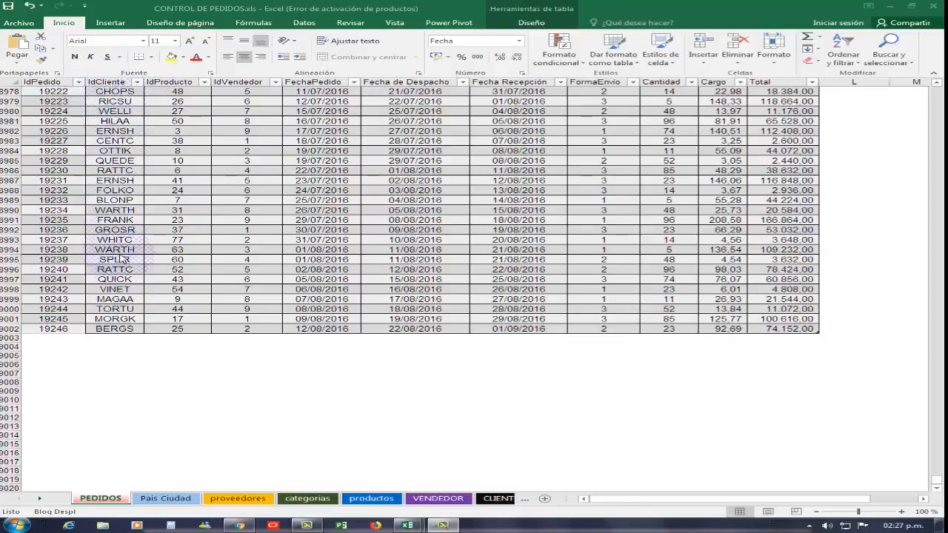
pyautogui.click(490, 500)
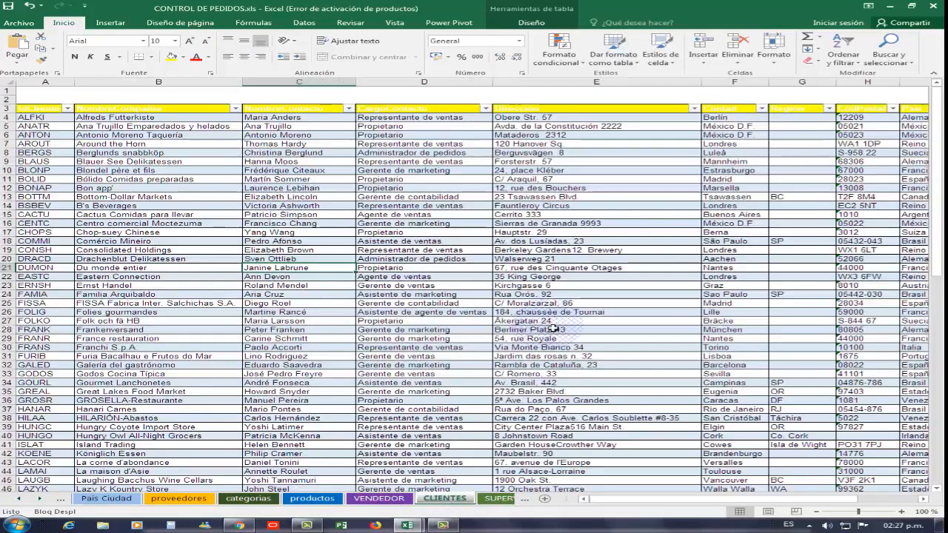
pyautogui.click(19, 499)
pyautogui.click(99, 499)
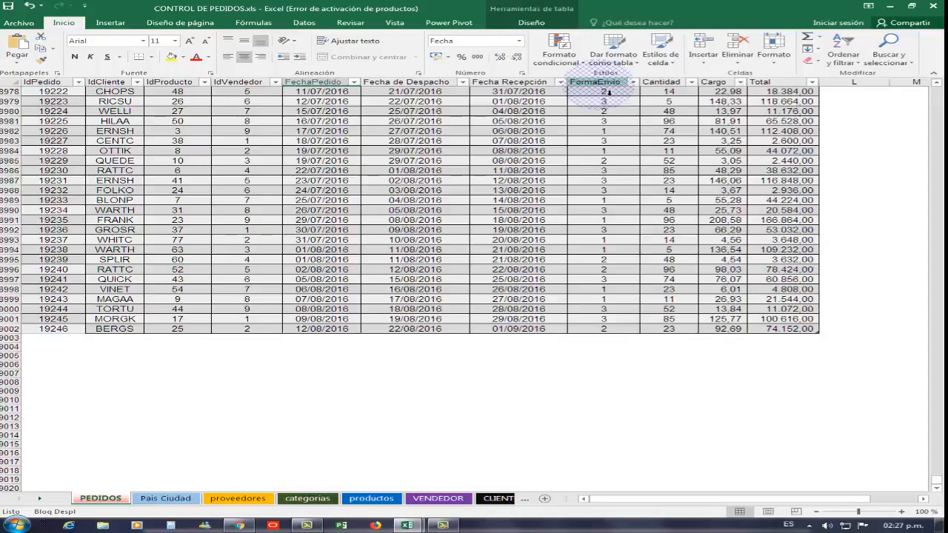
# - Switch to the Power Pivot diagram and relate IdProducto in the facturas table to IdProducto in inventario
pyautogui.moveTo(410, 509)
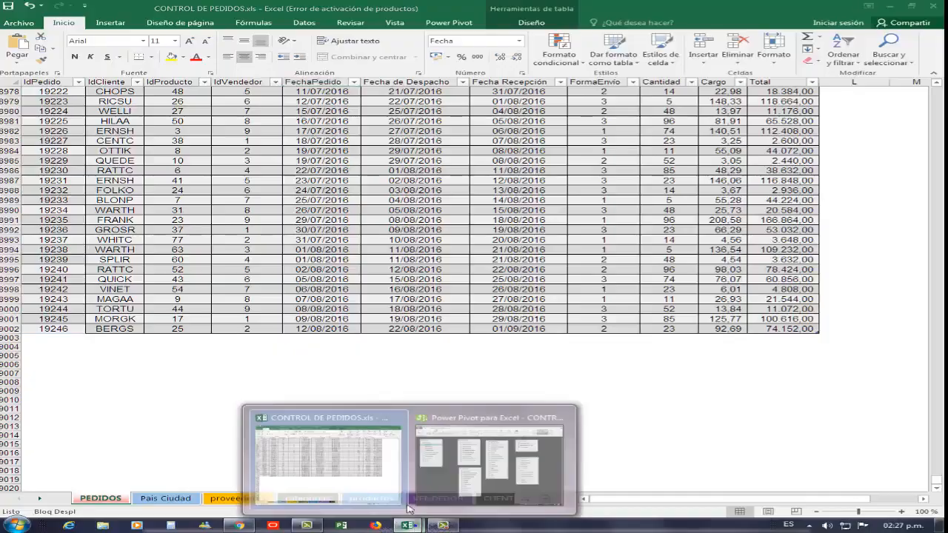
pyautogui.click(489, 460)
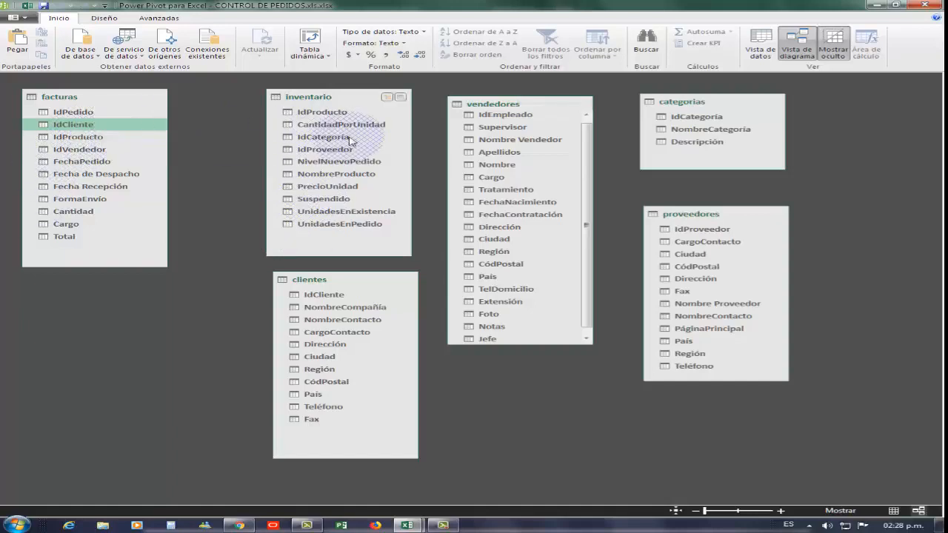
pyautogui.click(80, 138)
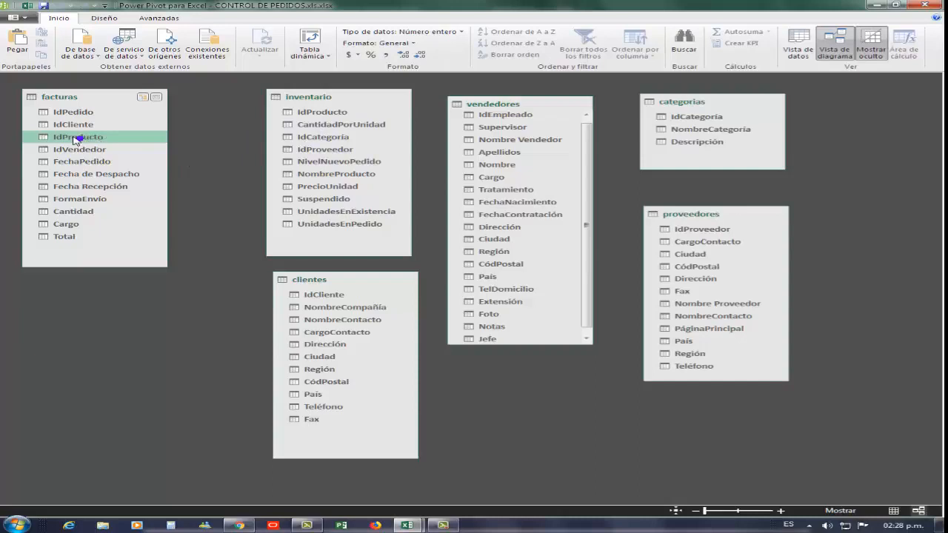
pyautogui.moveTo(77, 140); pyautogui.dragTo(119, 143)
pyautogui.moveTo(176, 139); pyautogui.dragTo(316, 117)
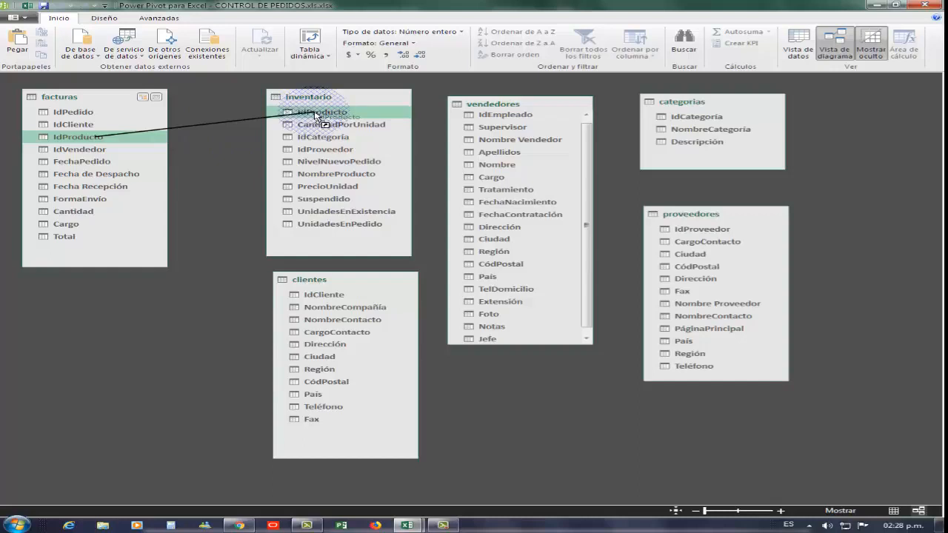
pyautogui.moveTo(324, 120); pyautogui.dragTo(324, 120)
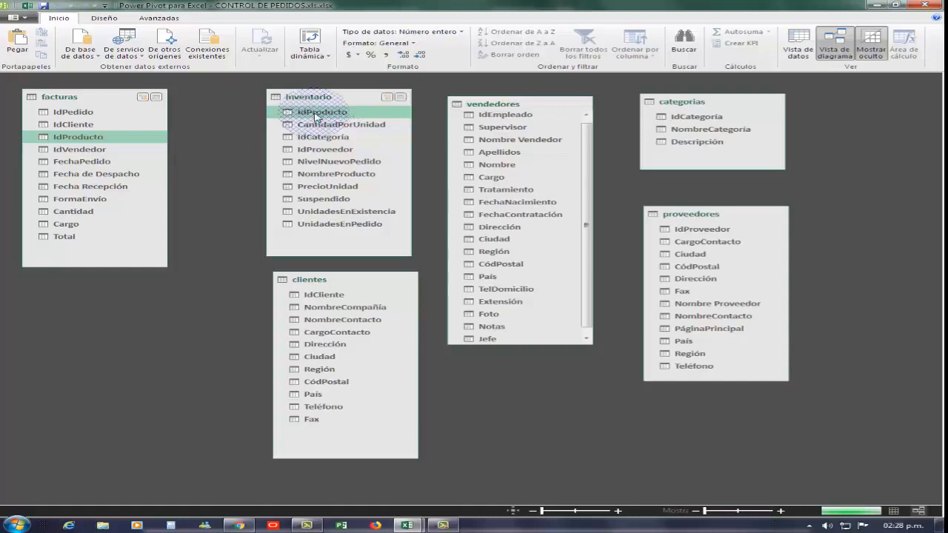
pyautogui.moveTo(317, 116); pyautogui.dragTo(315, 118)
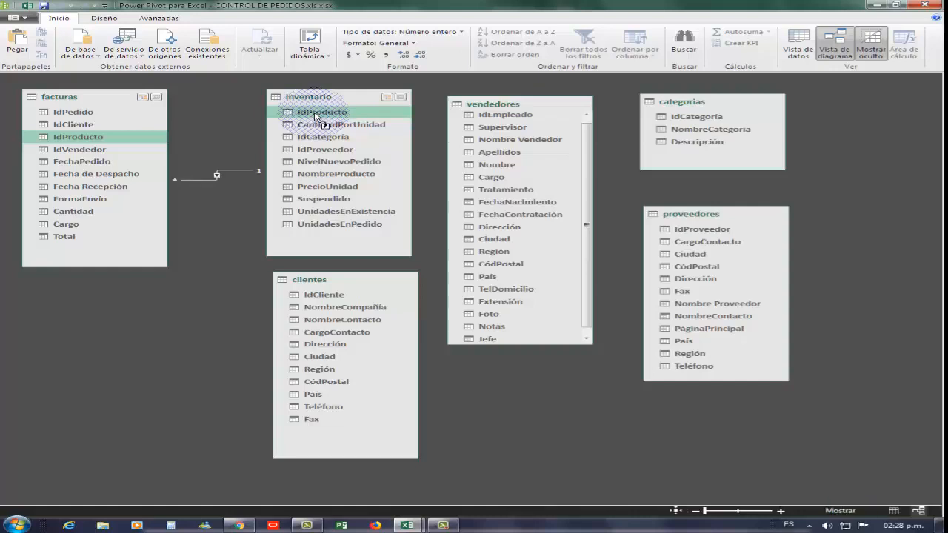
pyautogui.click(230, 177)
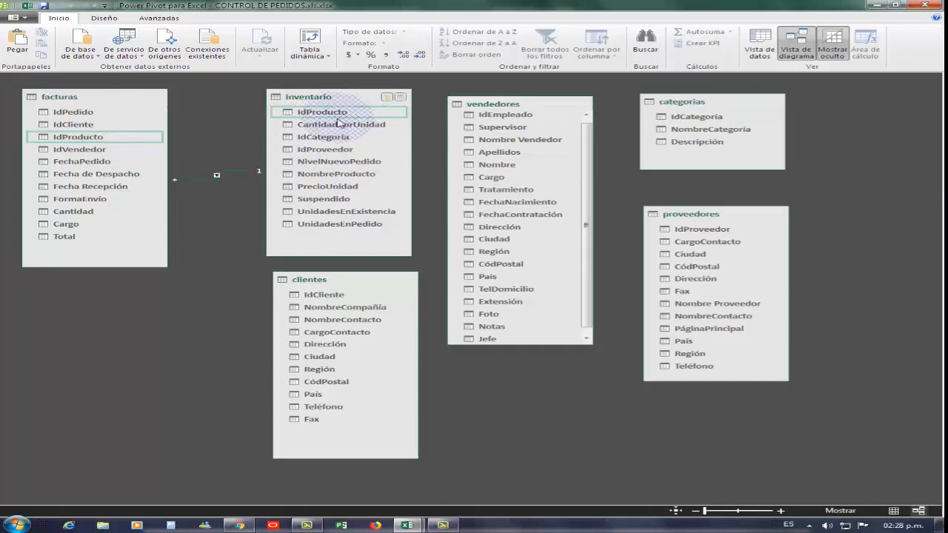
# - Shift vendedores aside, place categorias beside inventario, and relate inventario's IdCategoría to IdCategoría in categorias
pyautogui.click(629, 156)
pyautogui.moveTo(537, 109); pyautogui.dragTo(822, 127)
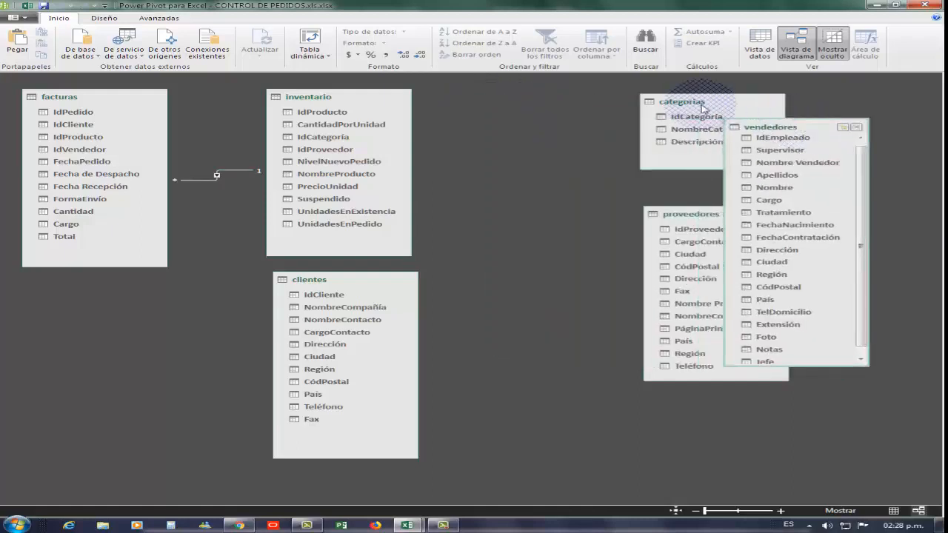
pyautogui.moveTo(702, 103); pyautogui.dragTo(524, 101)
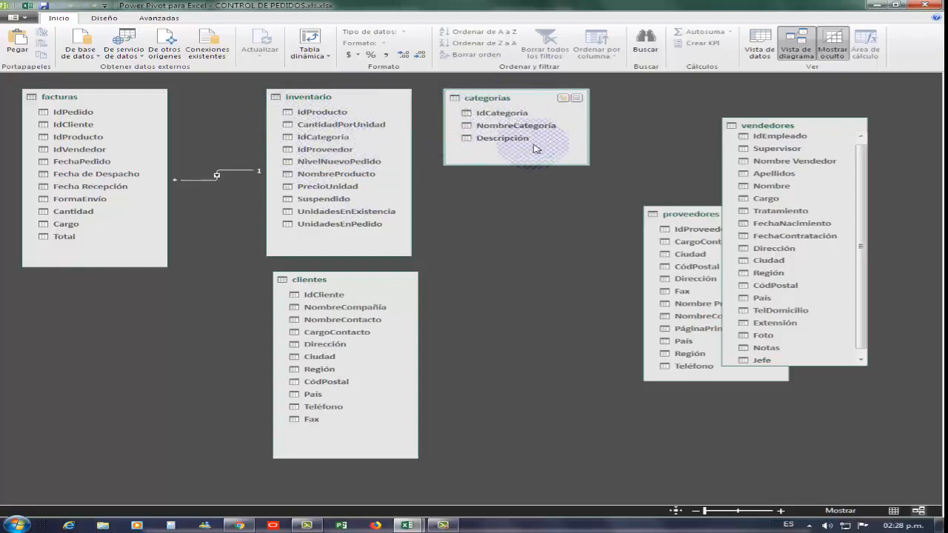
pyautogui.moveTo(326, 141); pyautogui.dragTo(501, 115)
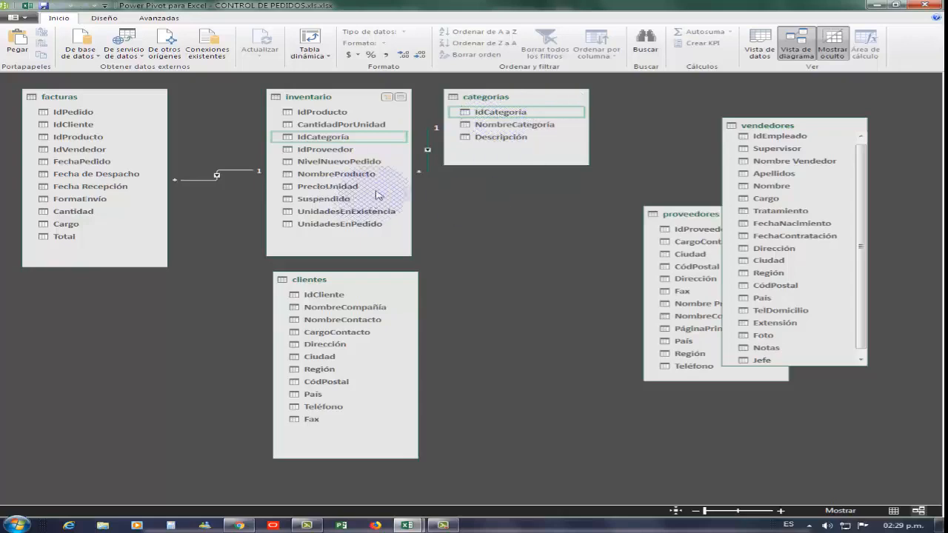
# - Place the proveedores table below categorias and relate inventario's IdProveedor to IdProveedor in proveedores
pyautogui.moveTo(696, 215); pyautogui.dragTo(581, 202)
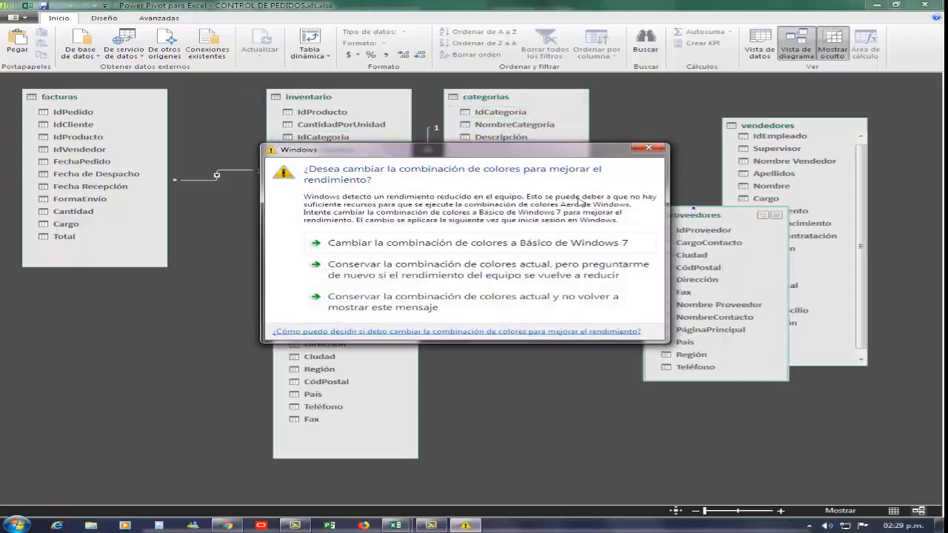
pyautogui.click(646, 149)
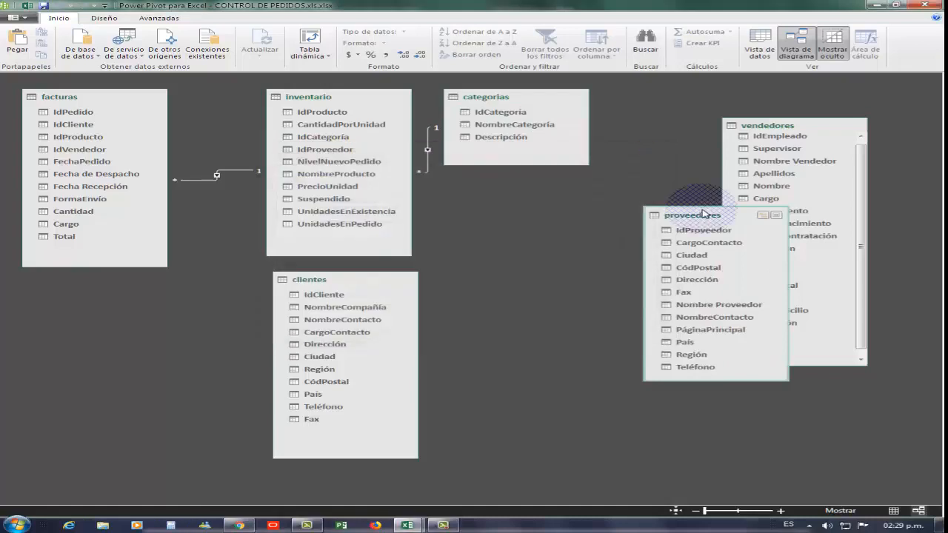
pyautogui.moveTo(696, 215); pyautogui.dragTo(507, 186)
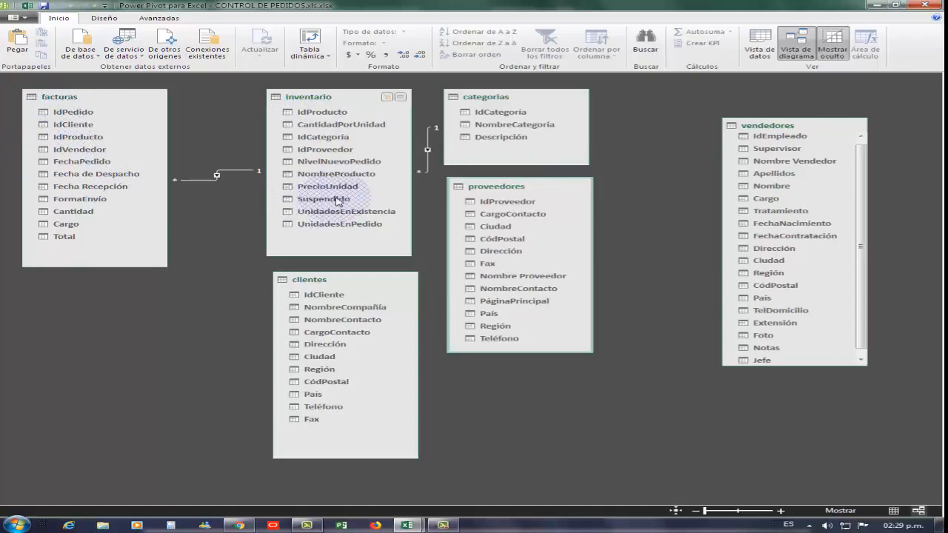
pyautogui.click(339, 151)
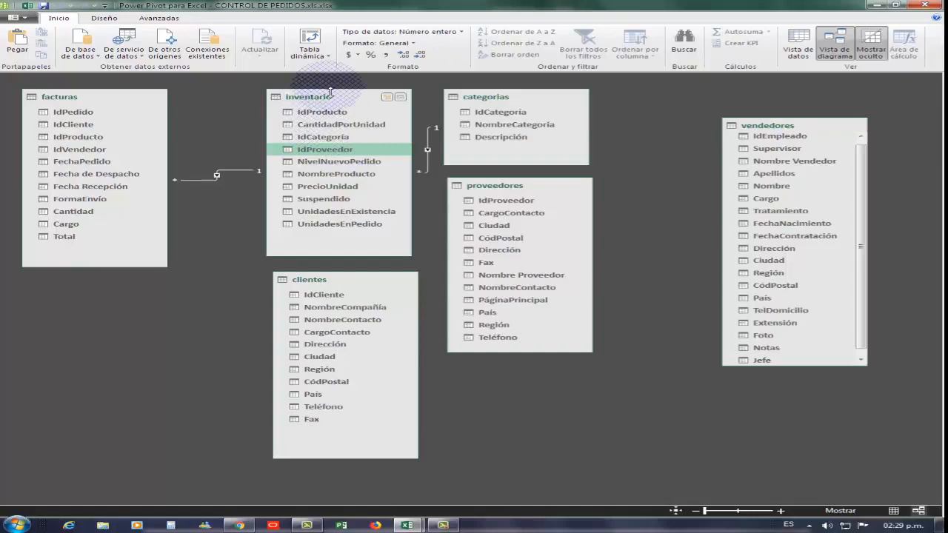
pyautogui.moveTo(316, 152); pyautogui.dragTo(494, 204)
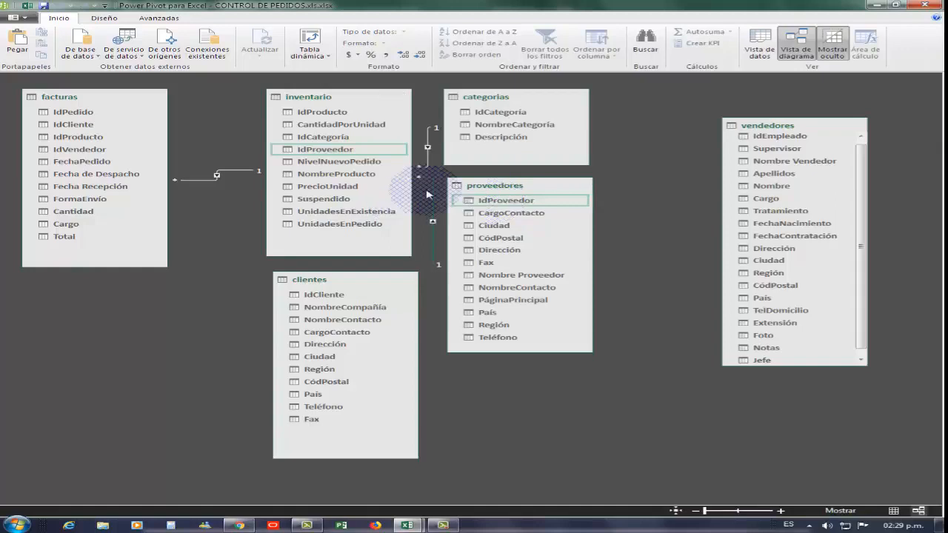
pyautogui.click(432, 252)
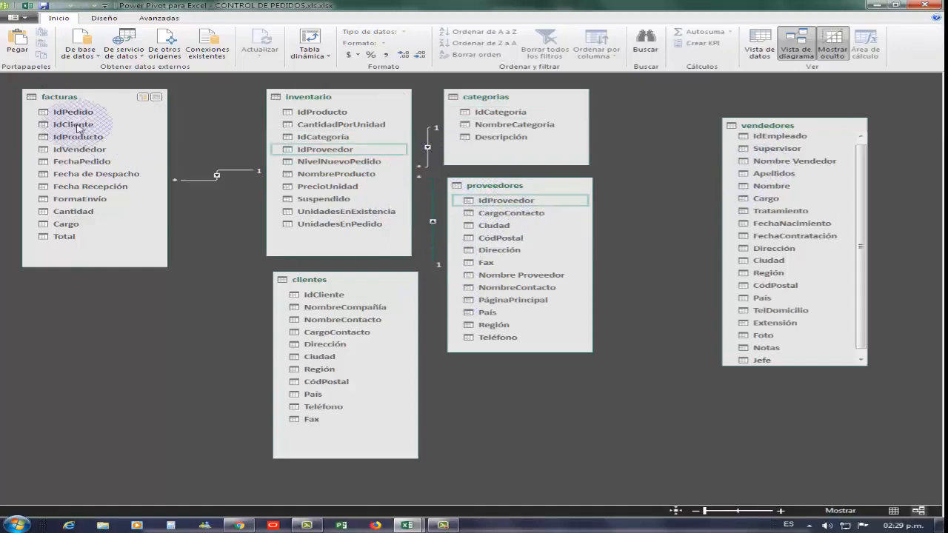
# - Reposition the vendedores table in the free space to the right of categorias and proveedores
pyautogui.click(741, 126)
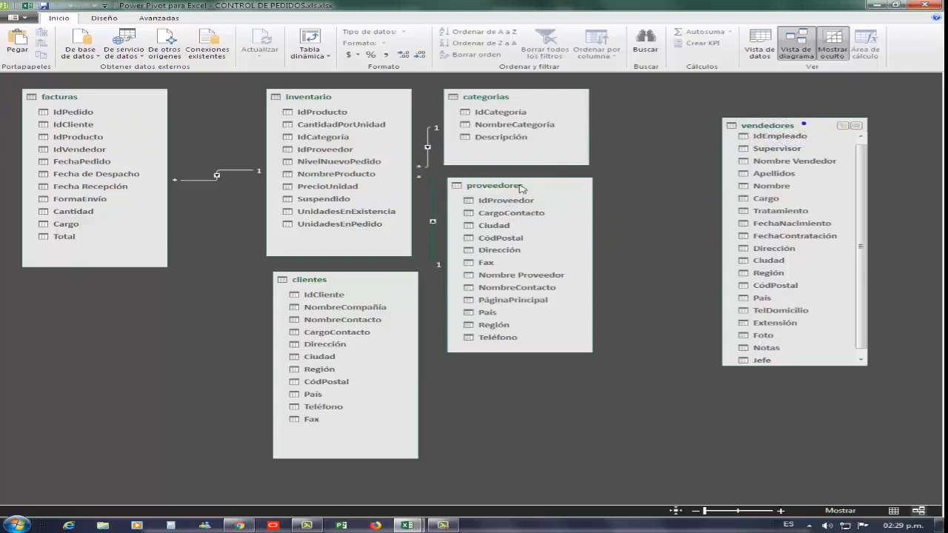
pyautogui.moveTo(802, 124); pyautogui.dragTo(249, 237)
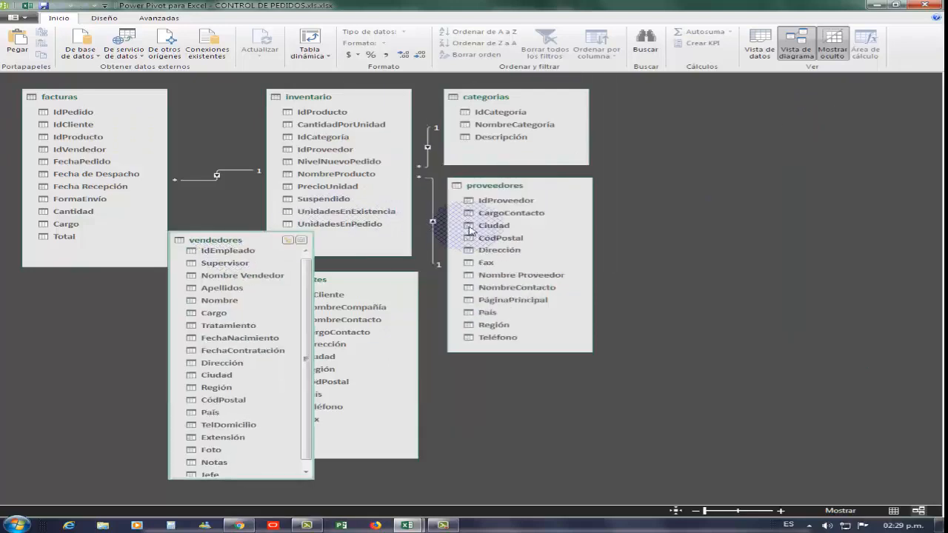
pyautogui.moveTo(469, 231); pyautogui.dragTo(160, 300)
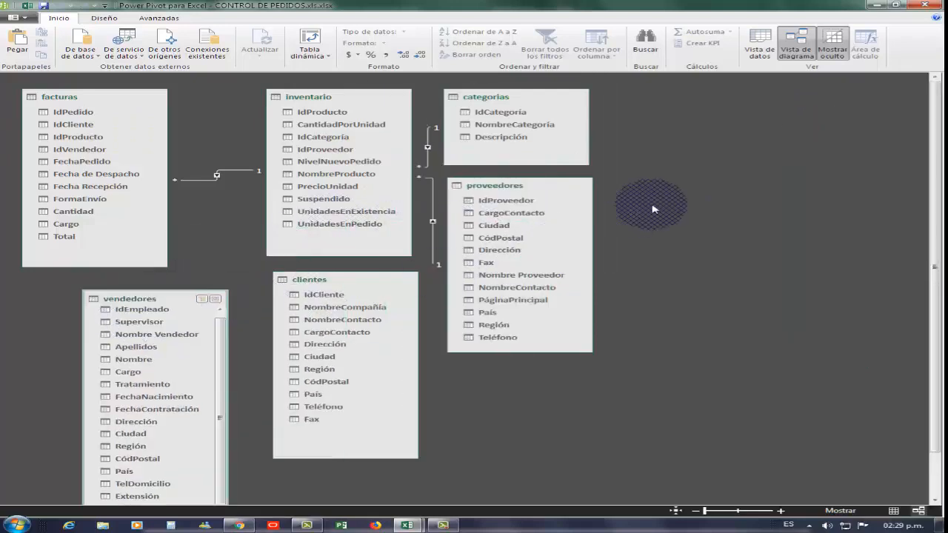
pyautogui.moveTo(654, 209); pyautogui.dragTo(752, 104)
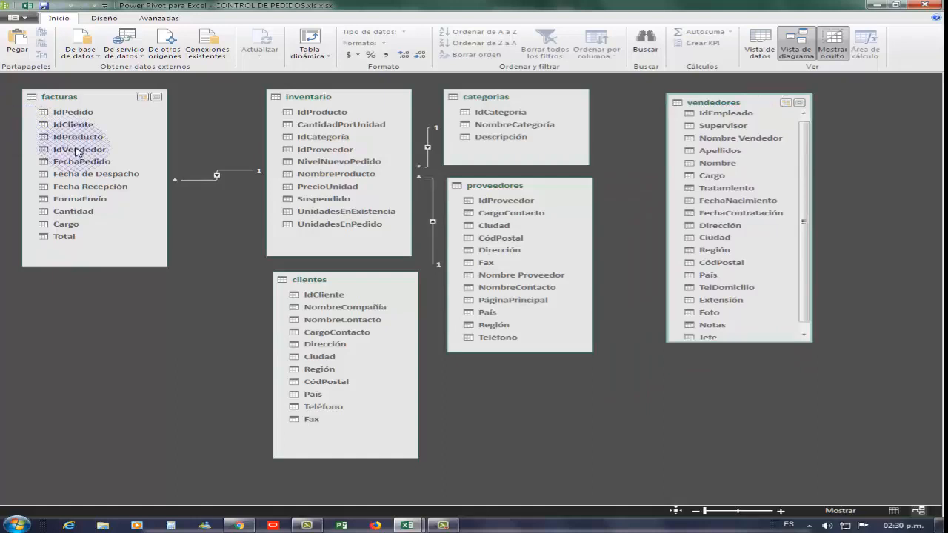
# - Relate facturas' IdVendedor to IdEmpleado in vendedores, and facturas' IdCliente to IdCliente in clientes
pyautogui.moveTo(76, 152)
pyautogui.mouseDown()
pyautogui.moveTo(61, 151)
pyautogui.moveTo(741, 118)
pyautogui.moveTo(729, 122)
pyautogui.mouseUp()
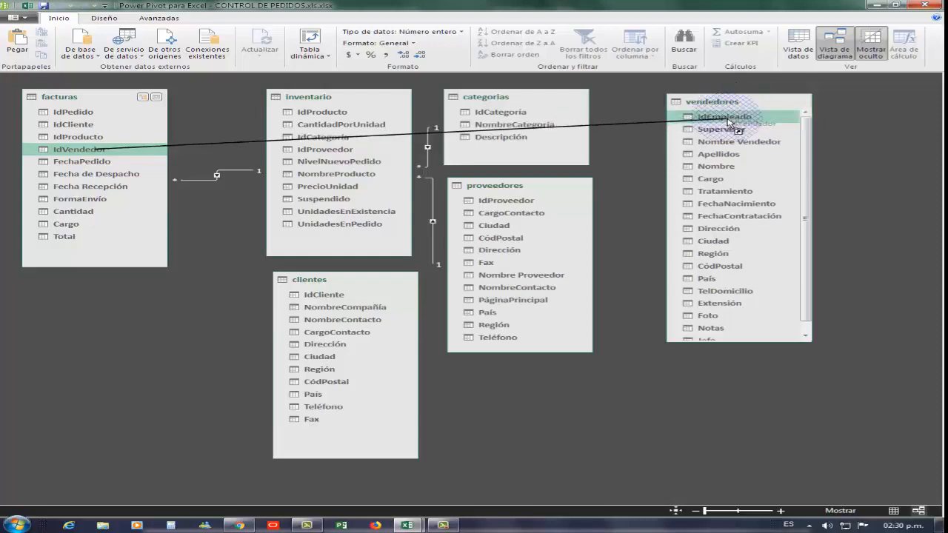
pyautogui.moveTo(737, 126); pyautogui.dragTo(737, 126)
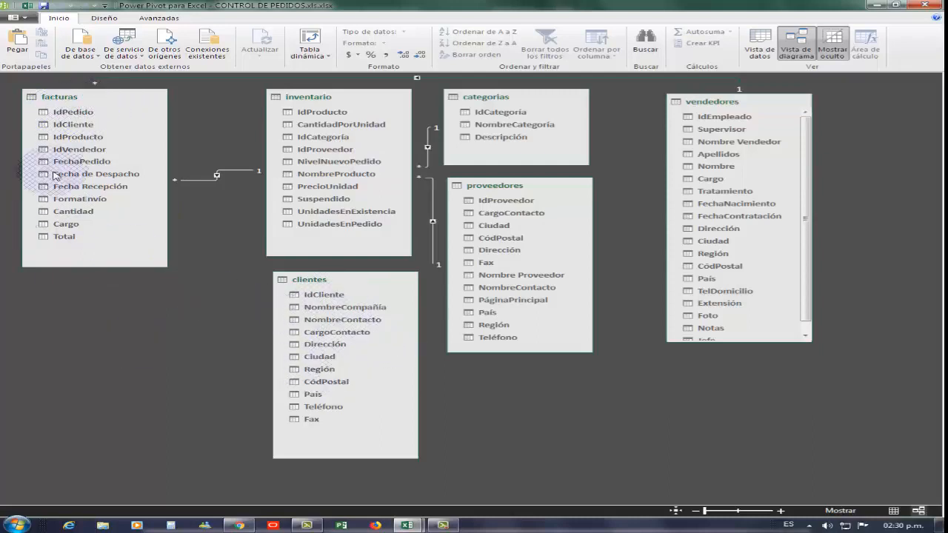
pyautogui.click(80, 126)
pyautogui.moveTo(79, 126); pyautogui.dragTo(291, 295)
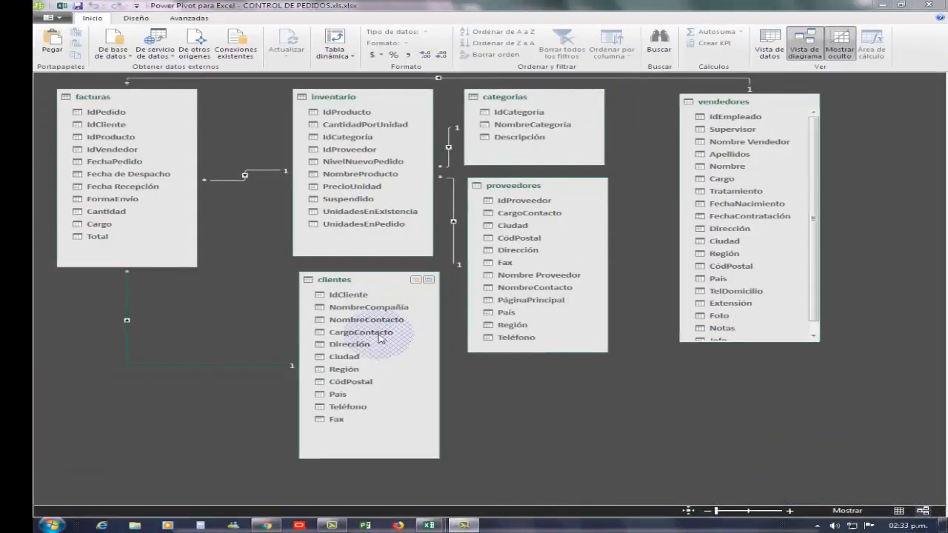
# - Return to the CONTROL DE PEDIDOS workbook in Excel and insert a Power View report from the PEDIDOS data
pyautogui.click(882, 7)
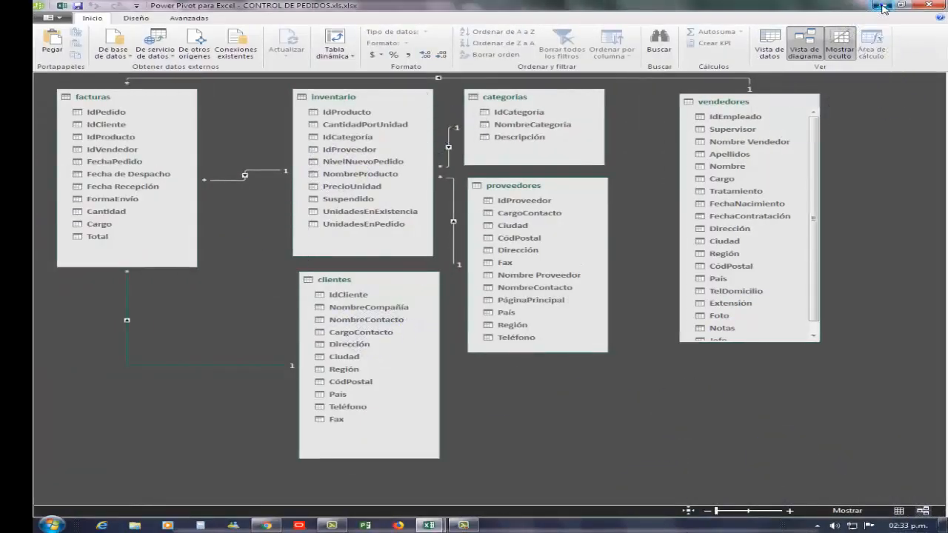
pyautogui.moveTo(427, 527)
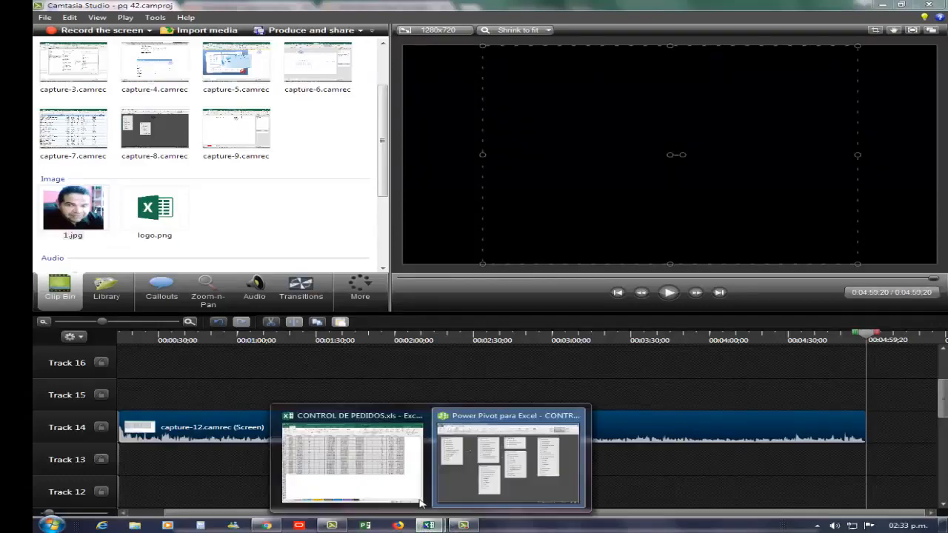
pyautogui.click(391, 473)
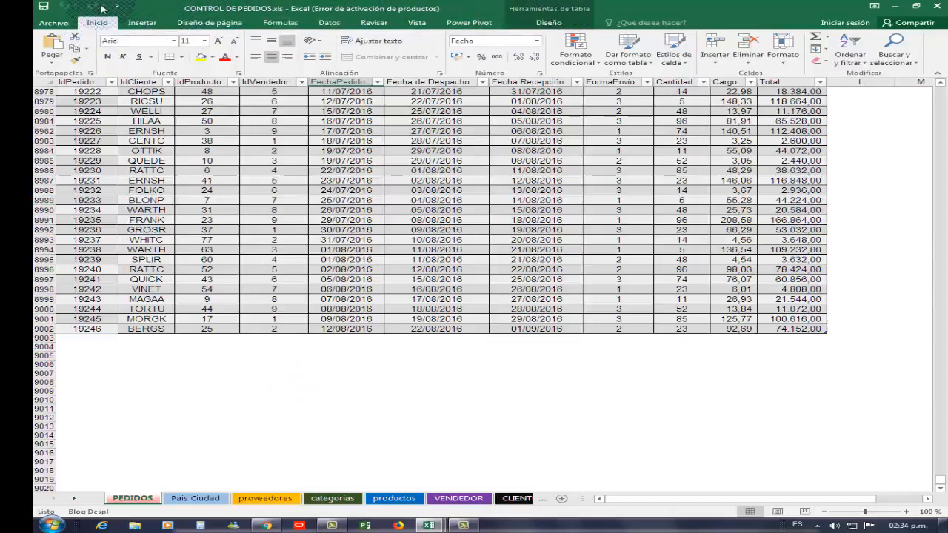
pyautogui.click(144, 23)
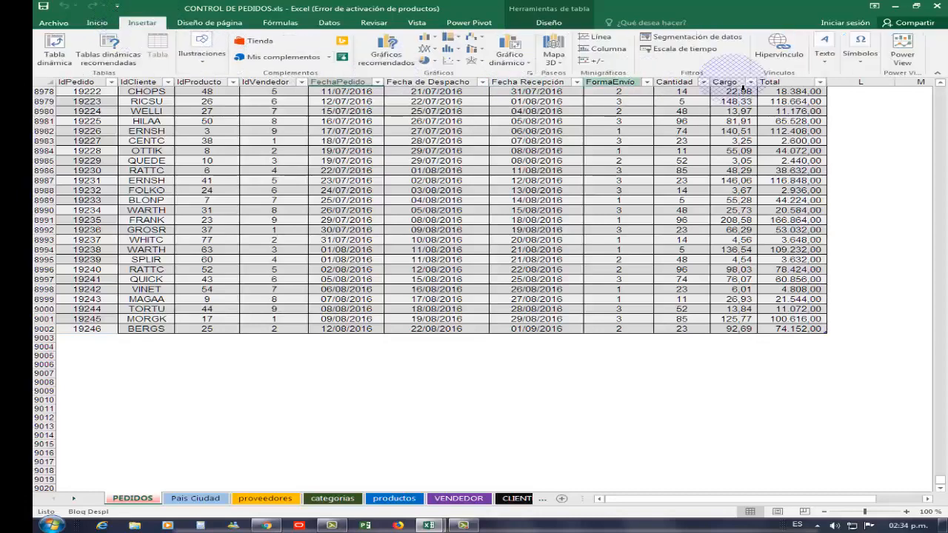
pyautogui.click(904, 58)
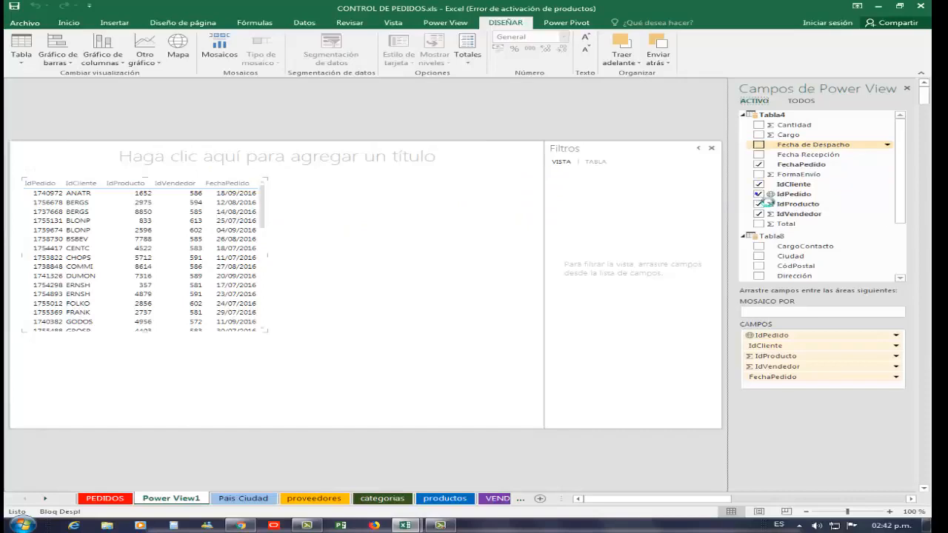
# - Remove IdCliente, IdPedido, IdProducto, IdVendedor and FechaPedido from the Power View table to leave the report empty
pyautogui.click(759, 184)
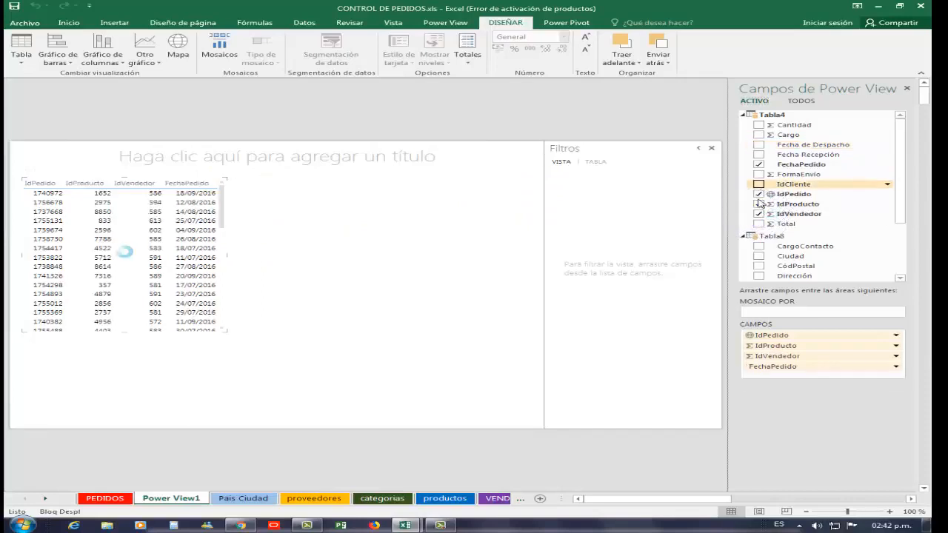
pyautogui.click(759, 195)
pyautogui.click(759, 218)
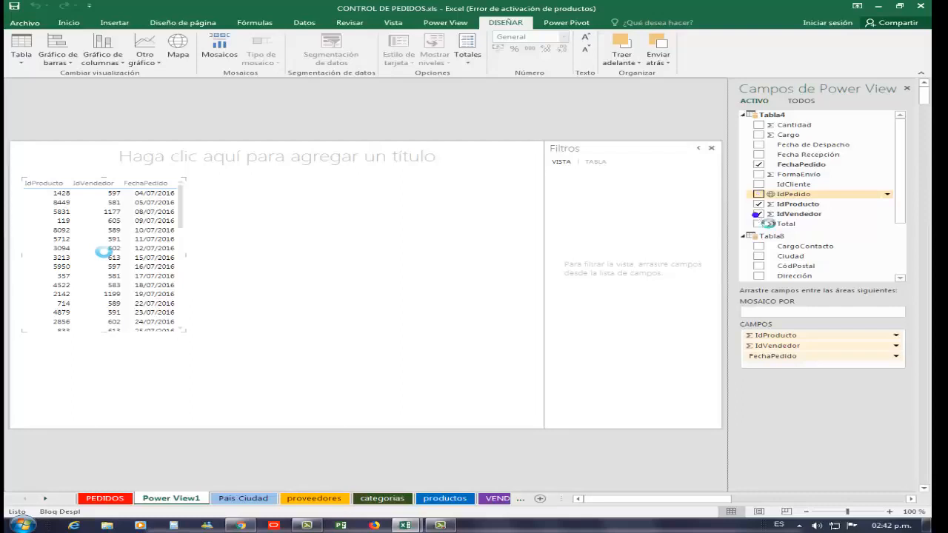
pyautogui.click(760, 162)
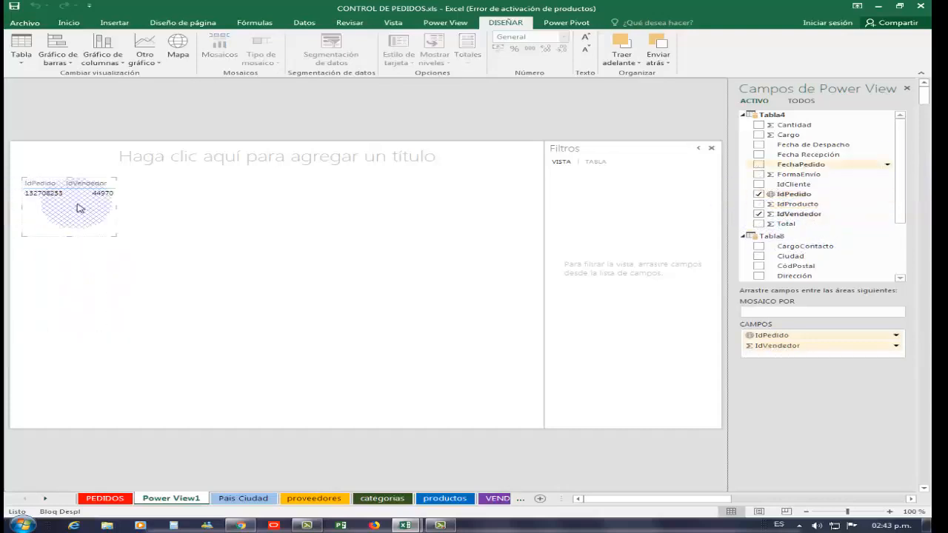
pyautogui.click(759, 194)
pyautogui.click(758, 214)
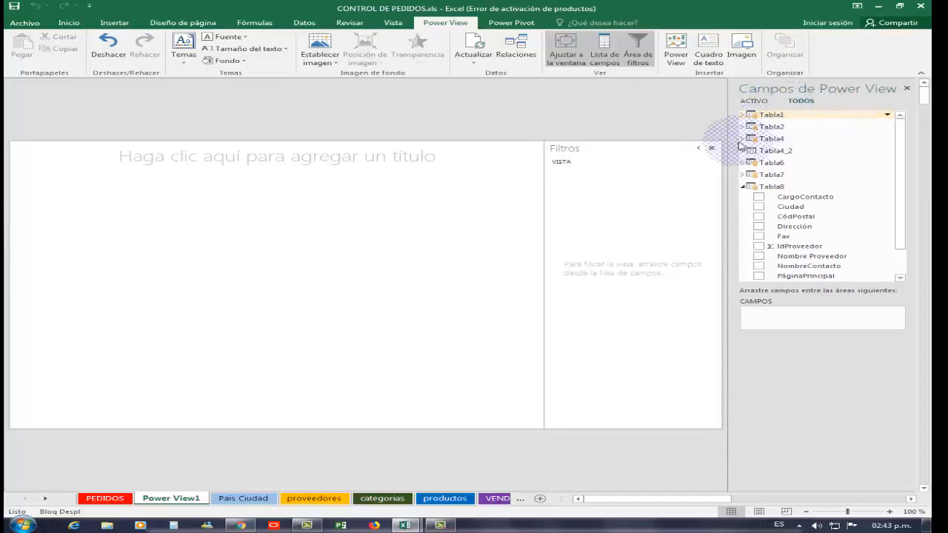
# - Examine the fields of Tabla4, Tabla2, Tabla8 and Tabla6, leaving Tabla2, Tabla4 and Tabla6 expanded and Tabla8 collapsed
pyautogui.click(743, 139)
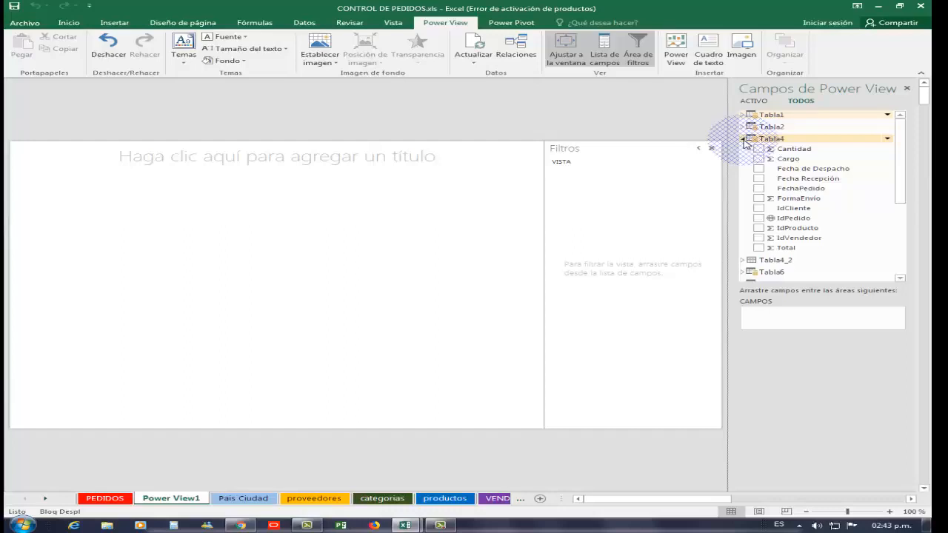
pyautogui.click(744, 139)
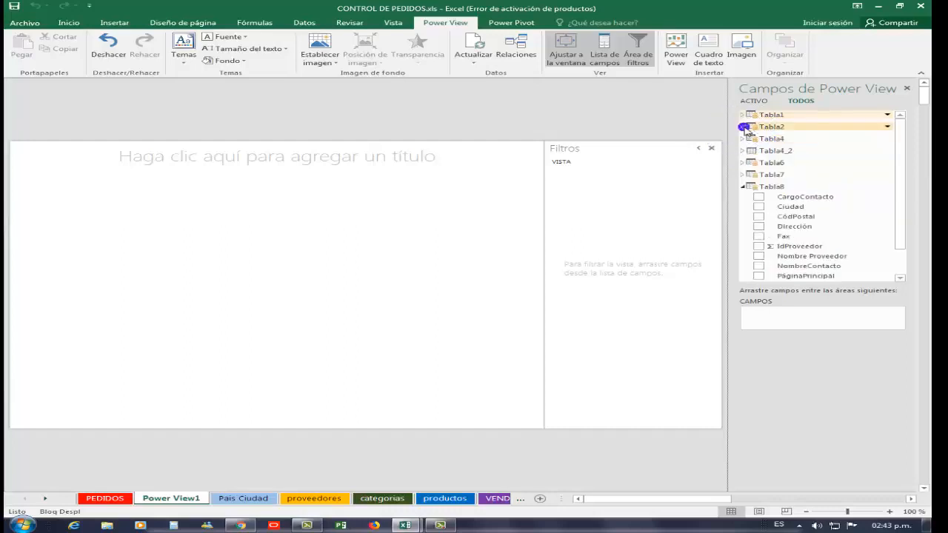
pyautogui.click(744, 127)
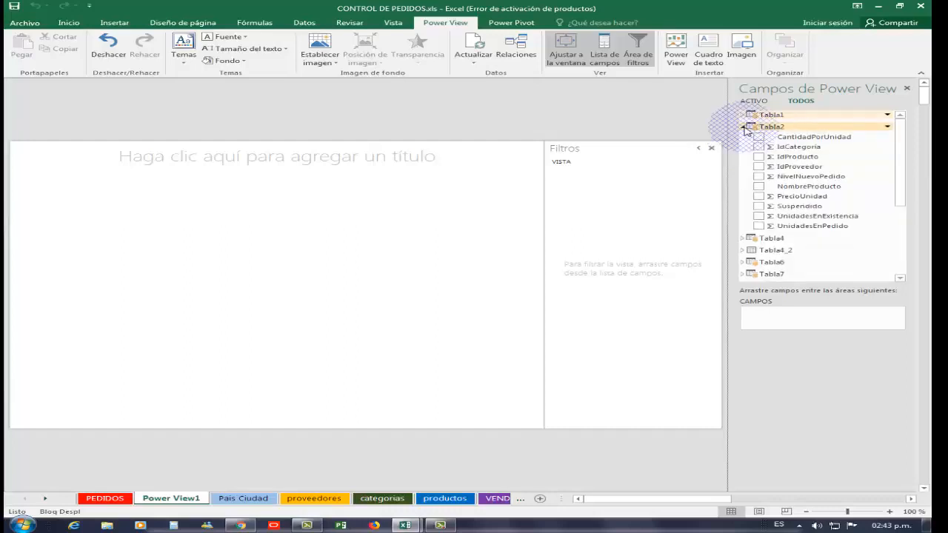
pyautogui.click(744, 127)
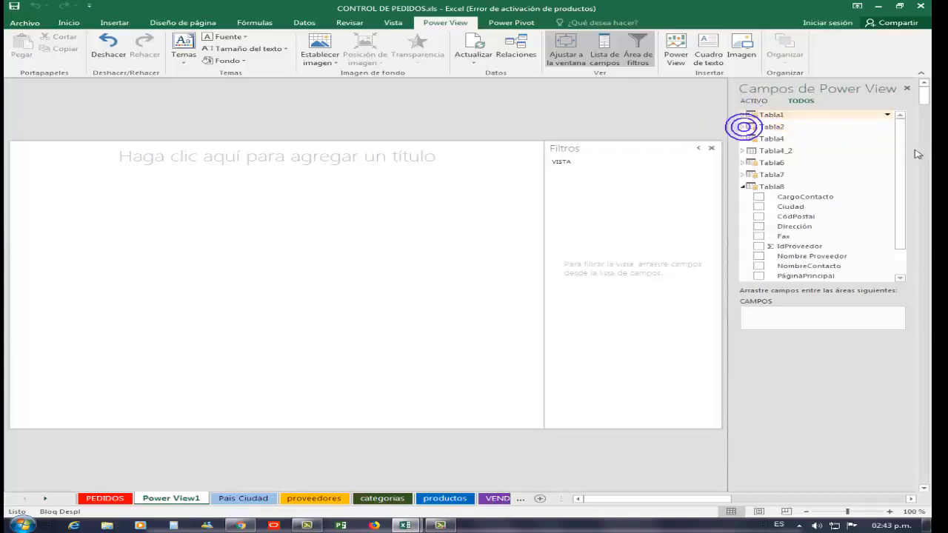
pyautogui.scroll(-1, 895, 205)
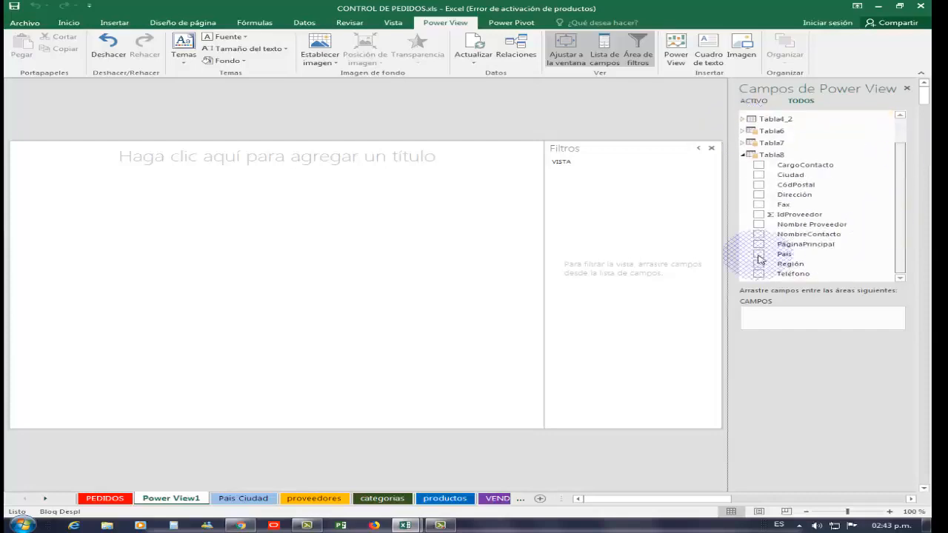
pyautogui.click(743, 154)
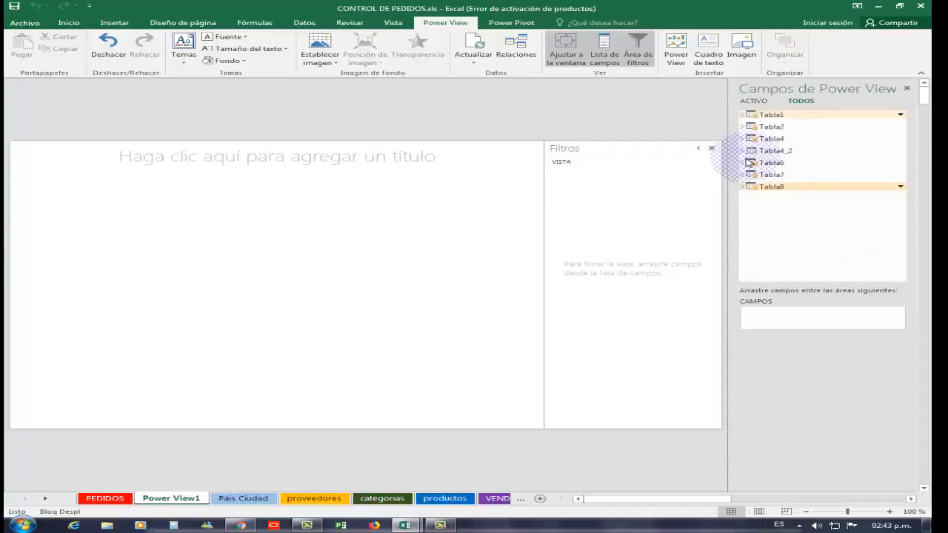
pyautogui.click(742, 163)
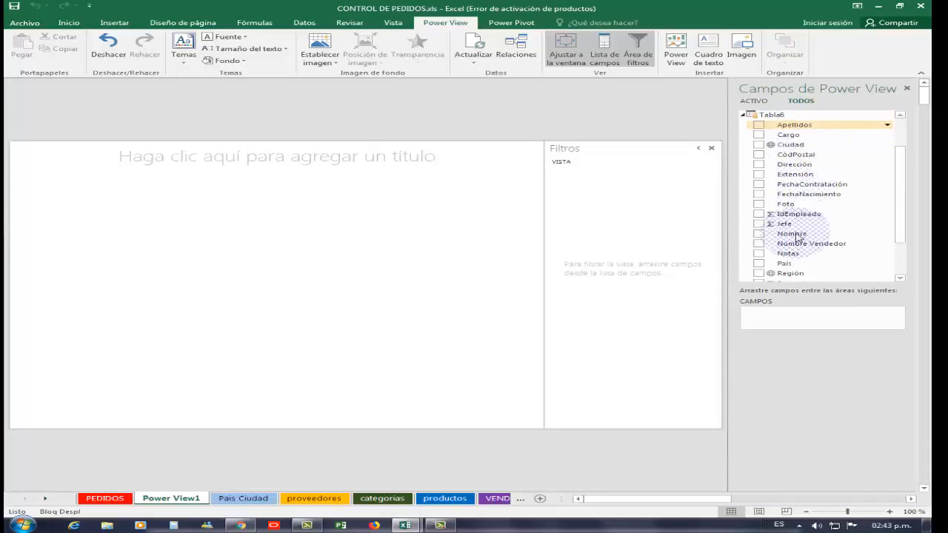
pyautogui.moveTo(900, 201); pyautogui.dragTo(902, 158)
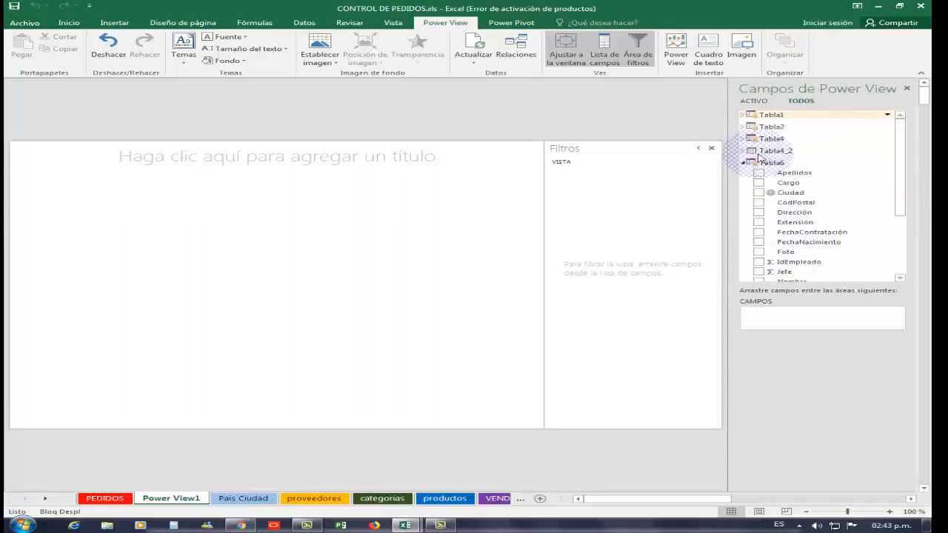
pyautogui.click(744, 138)
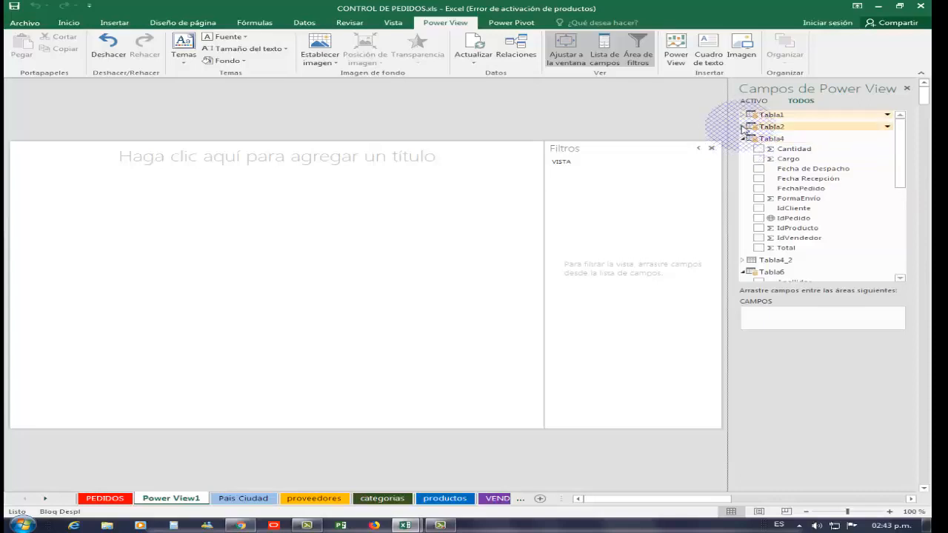
pyautogui.click(743, 127)
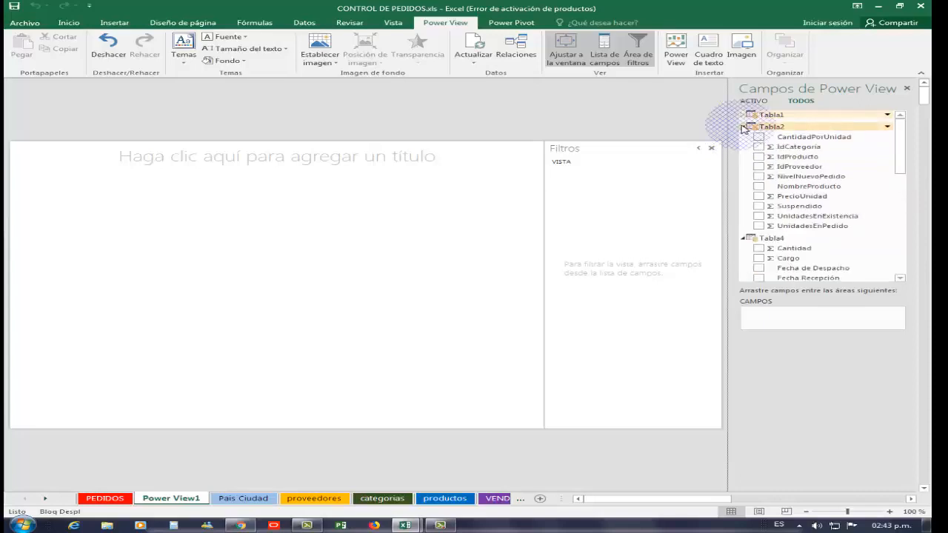
# - Create a report table from the País field of Tabla1 and enlarge it until all the countries fit
pyautogui.click(743, 116)
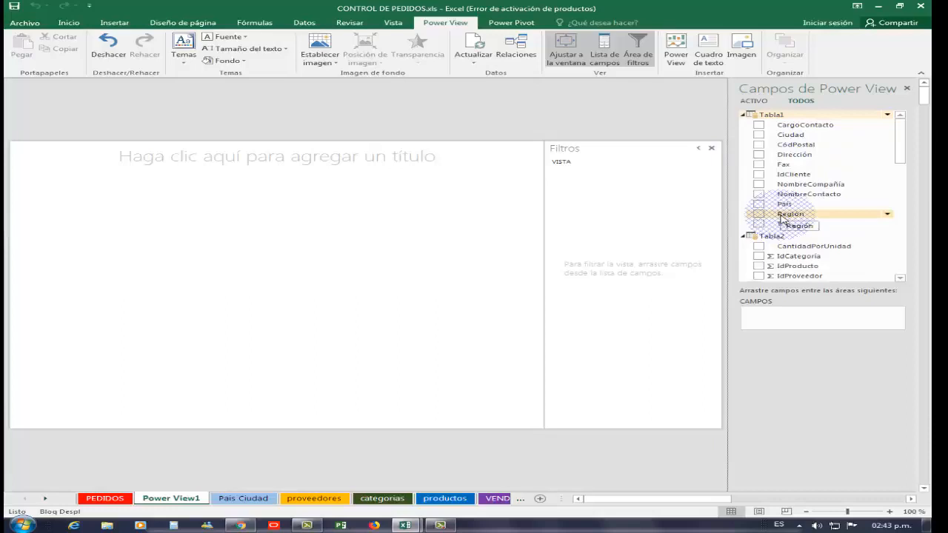
pyautogui.click(759, 204)
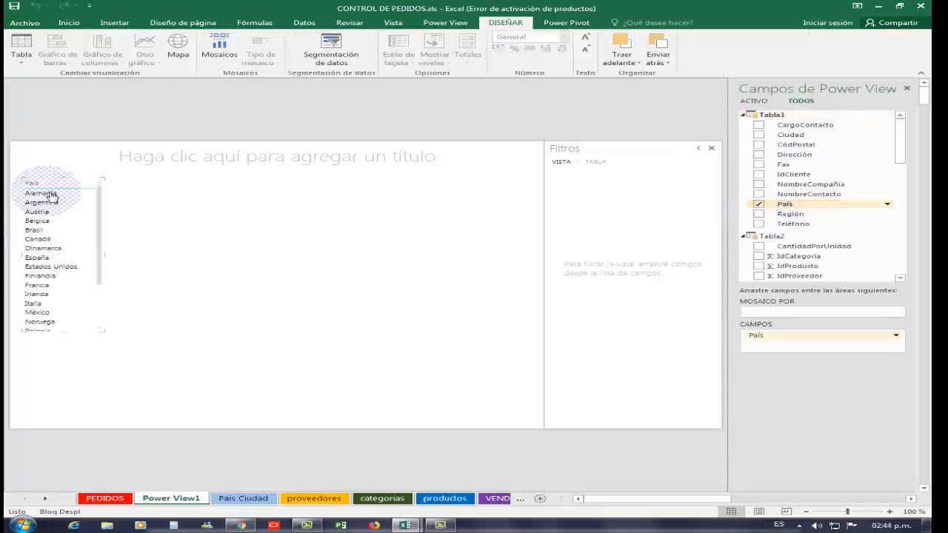
pyautogui.click(104, 333)
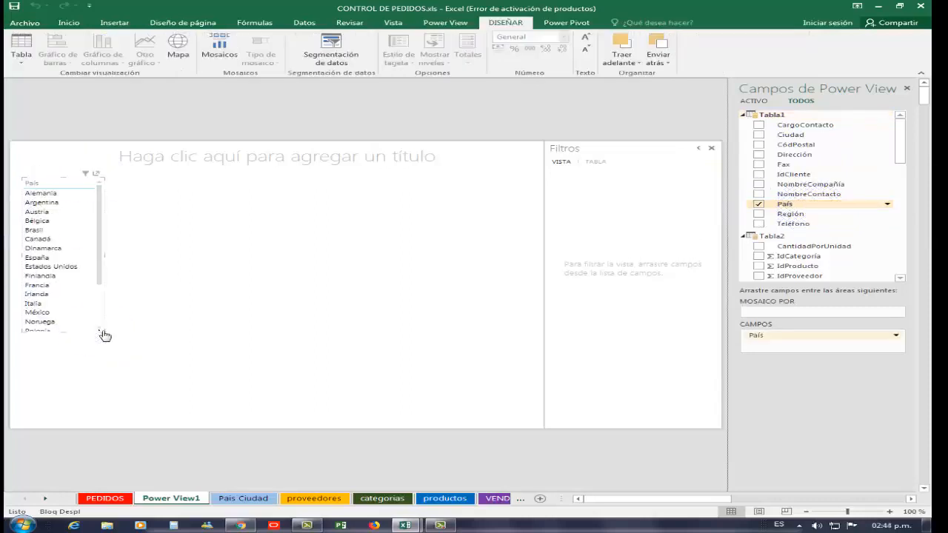
pyautogui.moveTo(118, 363); pyautogui.dragTo(106, 386)
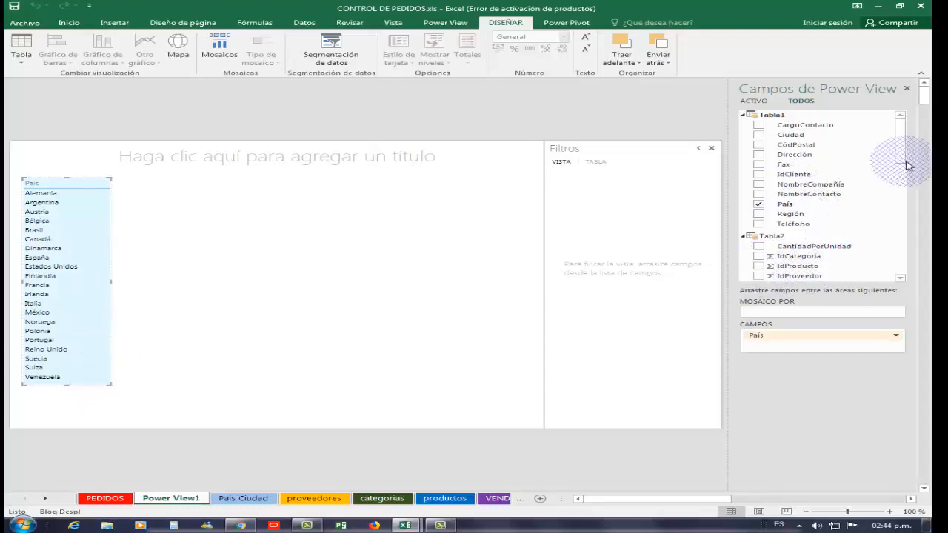
# - Add Cantidad and Total from Tabla4 to the País table, widening it to fit the new columns
pyautogui.moveTo(900, 145); pyautogui.dragTo(898, 194)
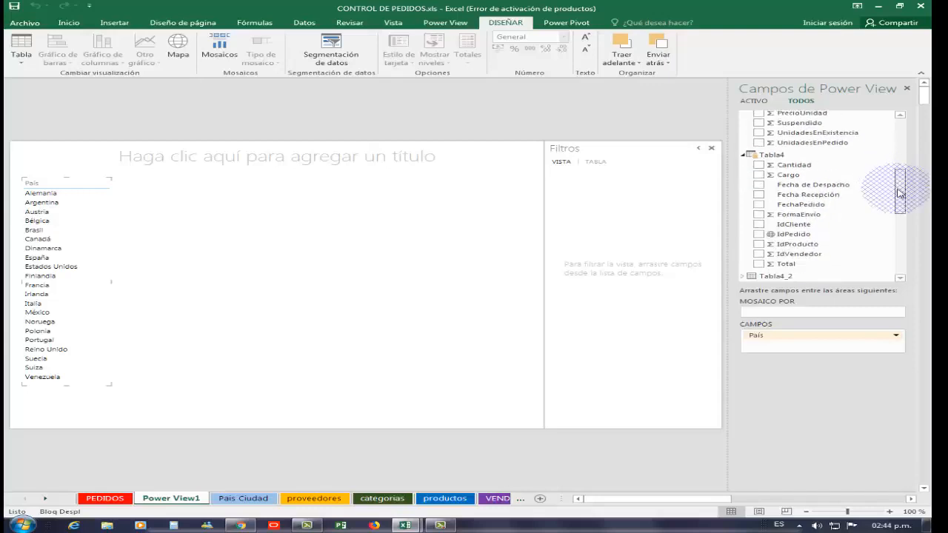
pyautogui.click(760, 165)
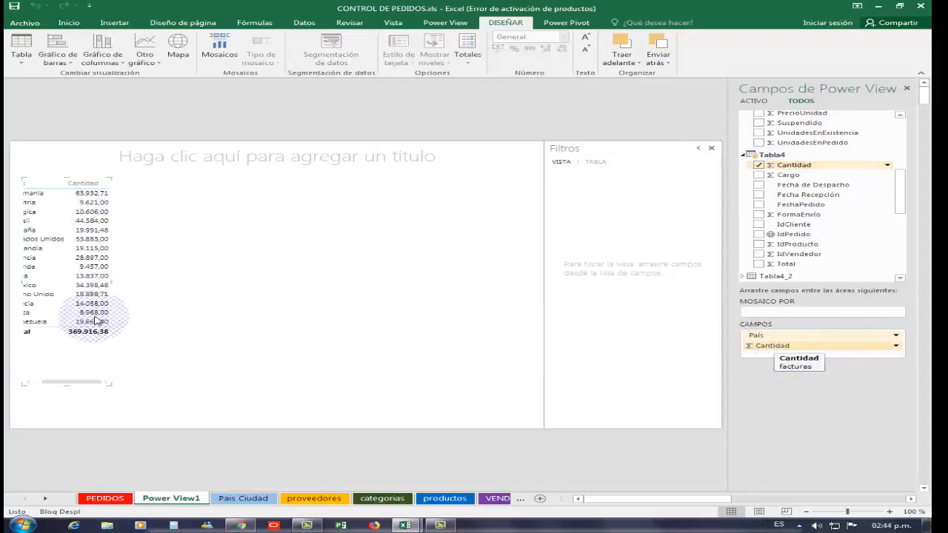
pyautogui.moveTo(121, 282)
pyautogui.mouseDown()
pyautogui.moveTo(206, 284)
pyautogui.moveTo(169, 287)
pyautogui.mouseUp()
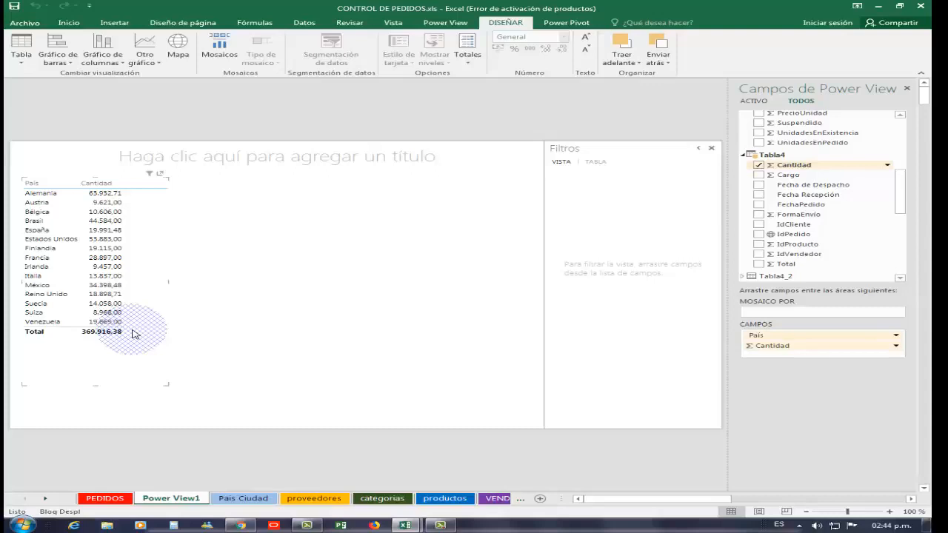
pyautogui.click(759, 264)
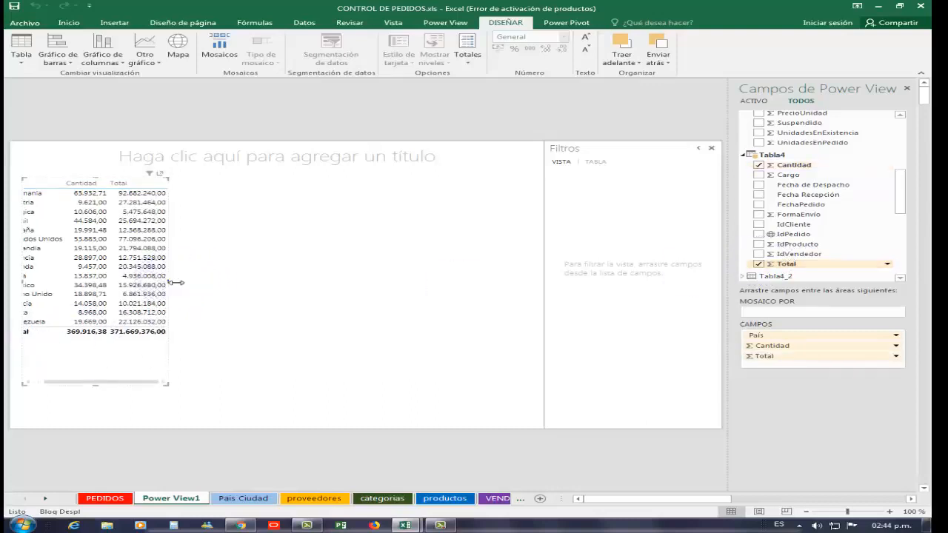
pyautogui.moveTo(178, 284); pyautogui.dragTo(232, 286)
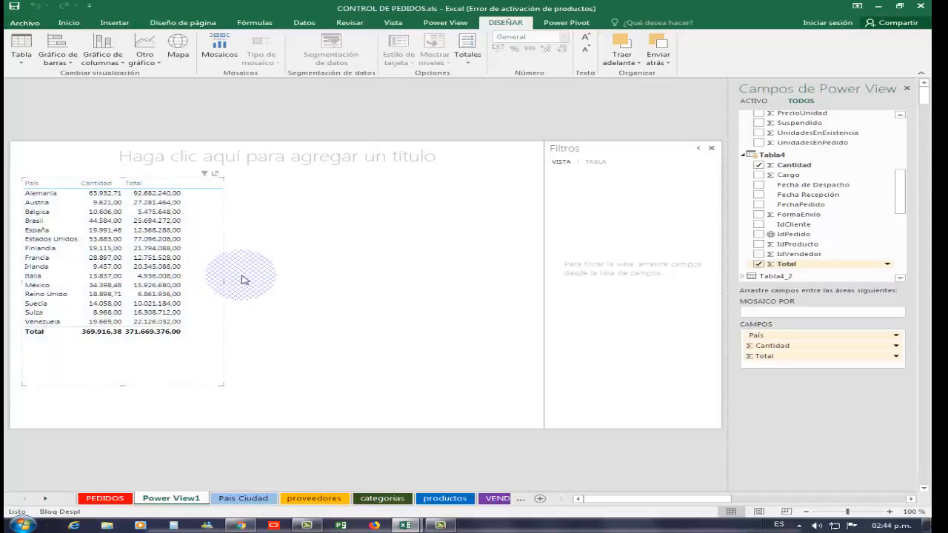
# - Narrow the País, Cantidad and Total table to trim the empty space beside its last column, and deselect it
pyautogui.click(279, 248)
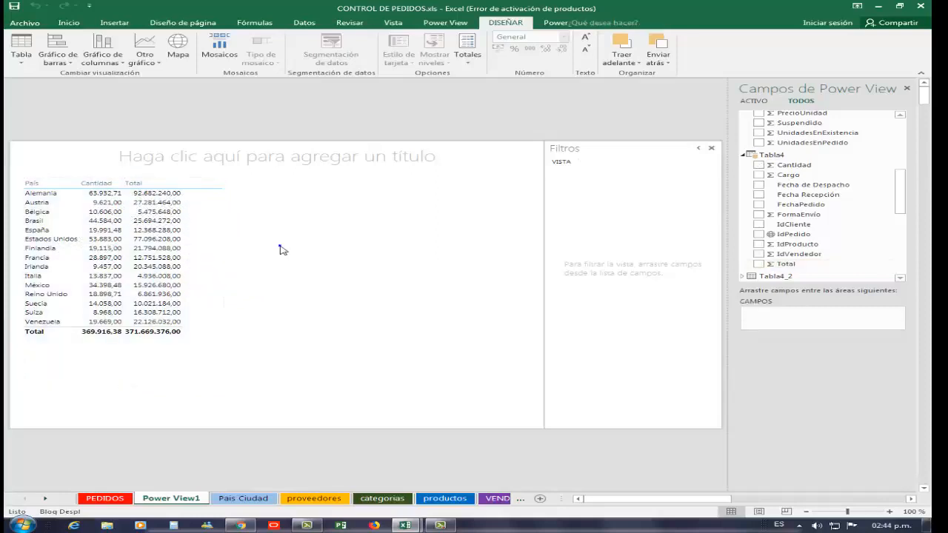
pyautogui.click(222, 282)
pyautogui.moveTo(218, 283); pyautogui.dragTo(200, 284)
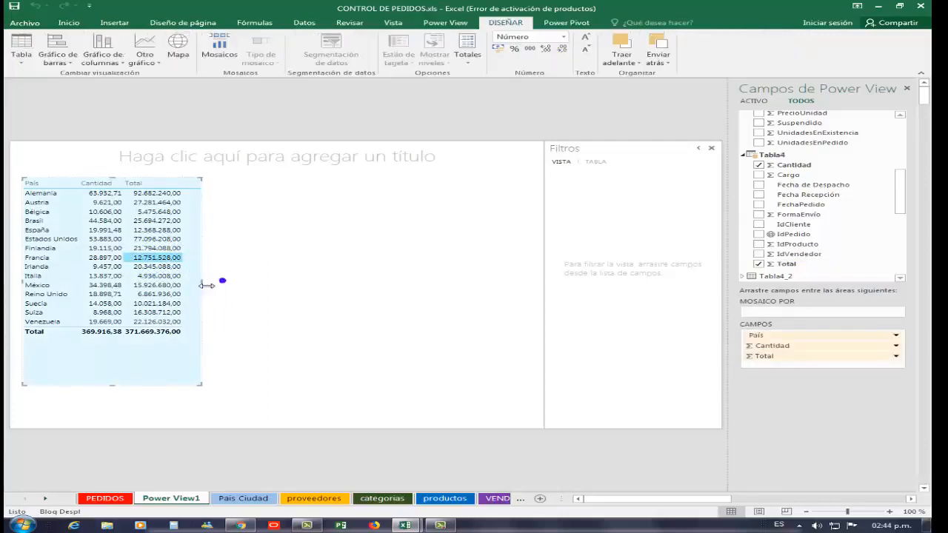
pyautogui.click(254, 280)
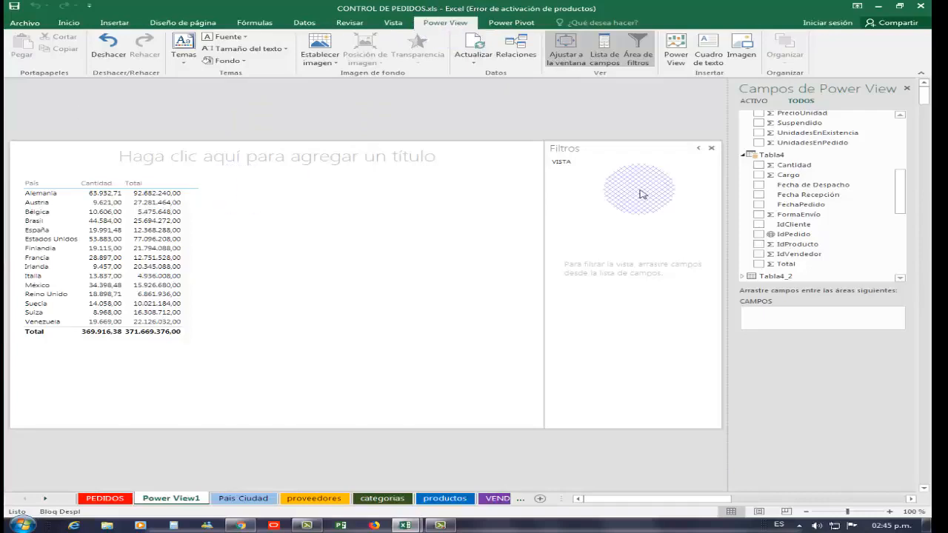
# - Create a second table beside the first with País from Tabla1 and Total from Tabla4, enlarged to show every row
pyautogui.moveTo(903, 176); pyautogui.dragTo(906, 123)
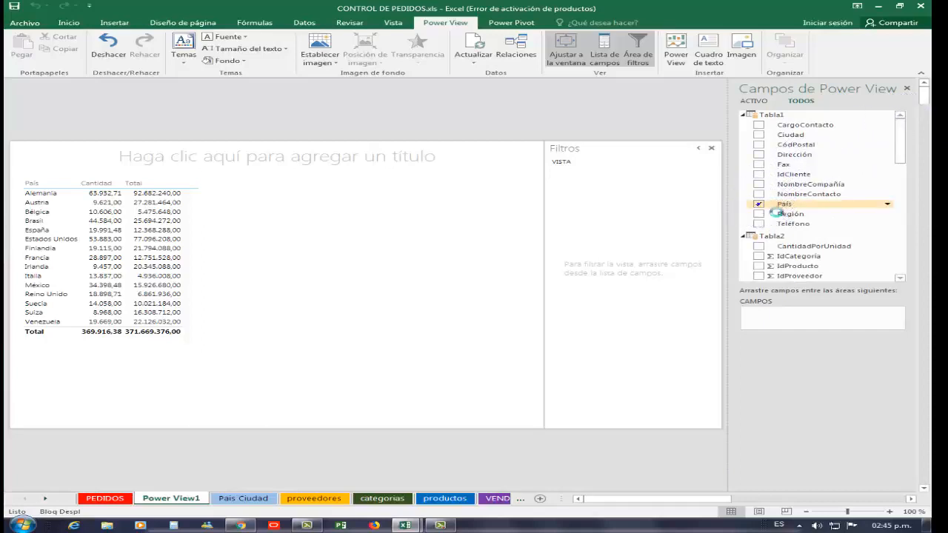
pyautogui.moveTo(775, 213); pyautogui.dragTo(778, 208)
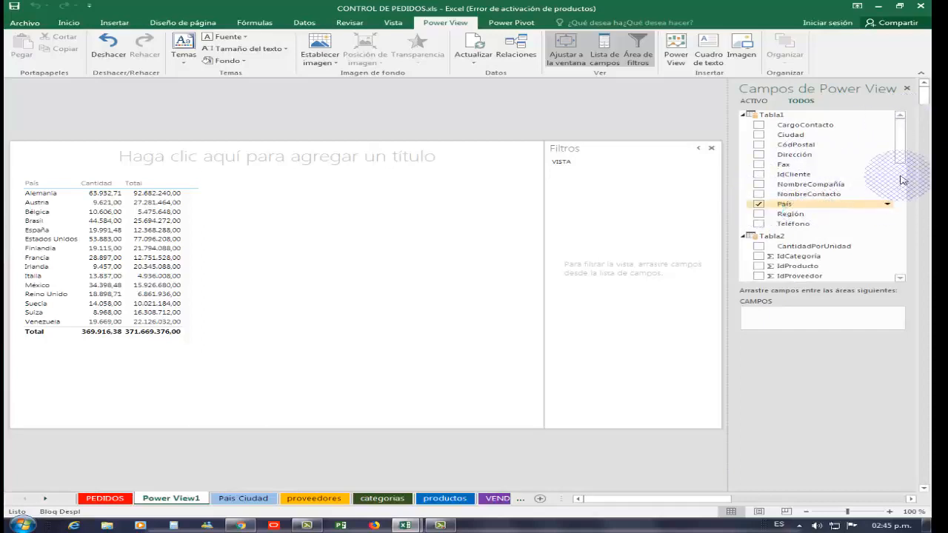
pyautogui.moveTo(900, 145); pyautogui.dragTo(903, 228)
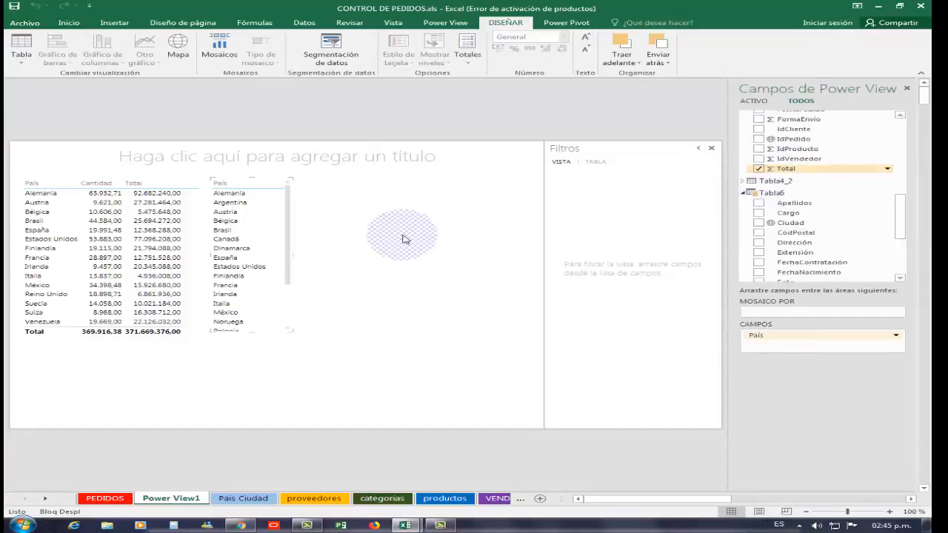
pyautogui.moveTo(338, 255); pyautogui.dragTo(363, 257)
pyautogui.moveTo(358, 336)
pyautogui.mouseDown()
pyautogui.moveTo(368, 345)
pyautogui.moveTo(356, 345)
pyautogui.mouseUp()
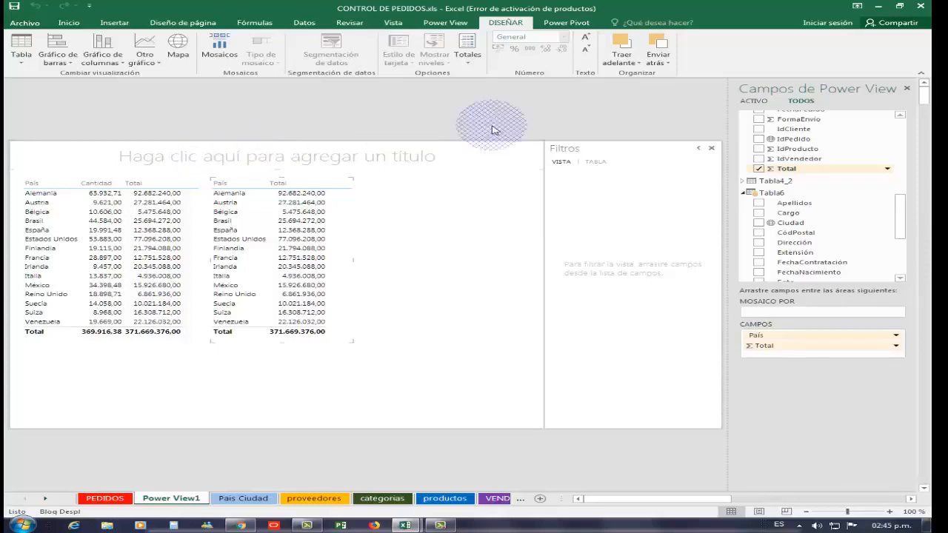
# - Try the last blue theme in the gallery on the report, and replace it with a gold-accented theme
pyautogui.click(449, 23)
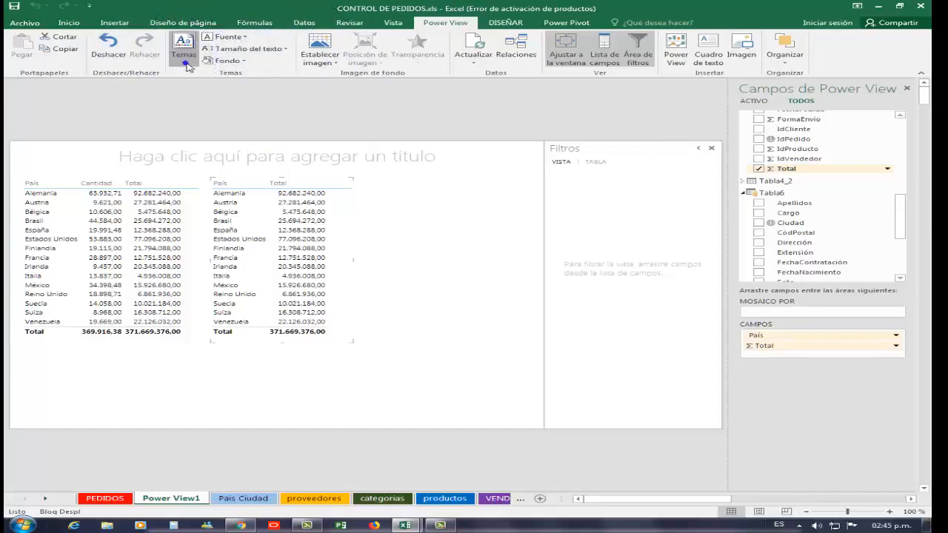
pyautogui.click(187, 65)
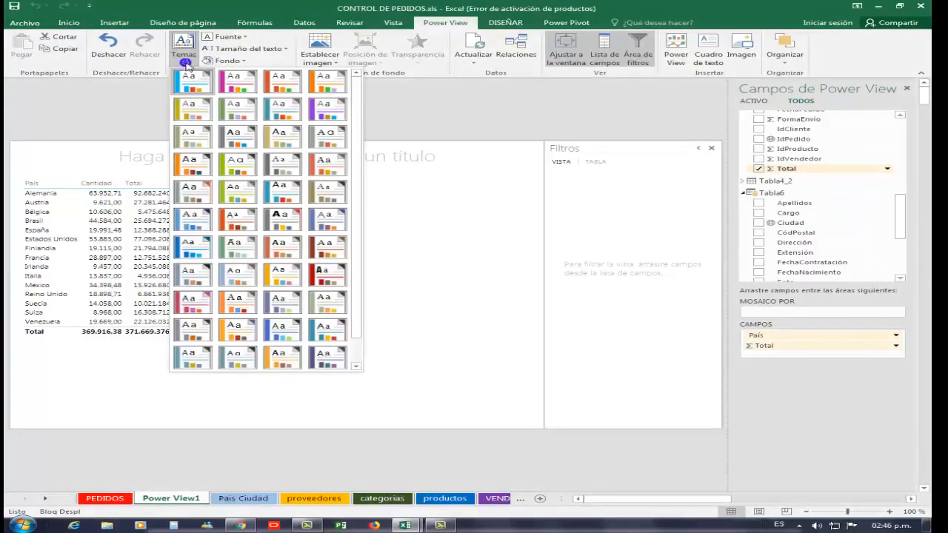
pyautogui.scroll(-1, 330, 222)
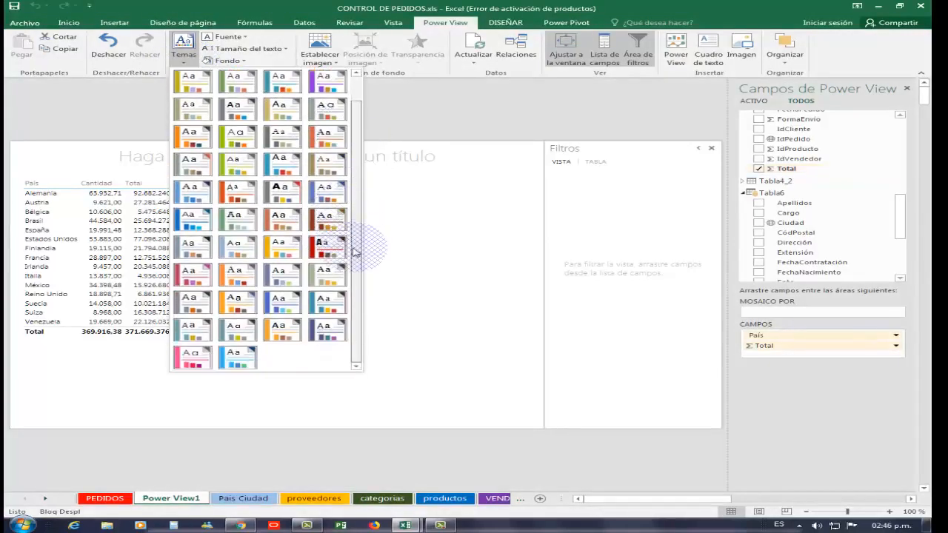
pyautogui.click(244, 356)
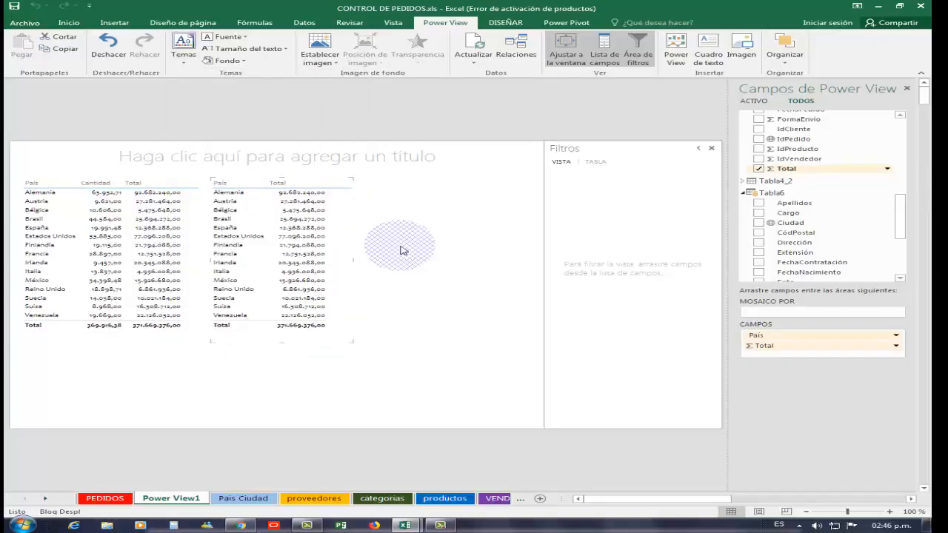
pyautogui.click(180, 63)
pyautogui.click(196, 87)
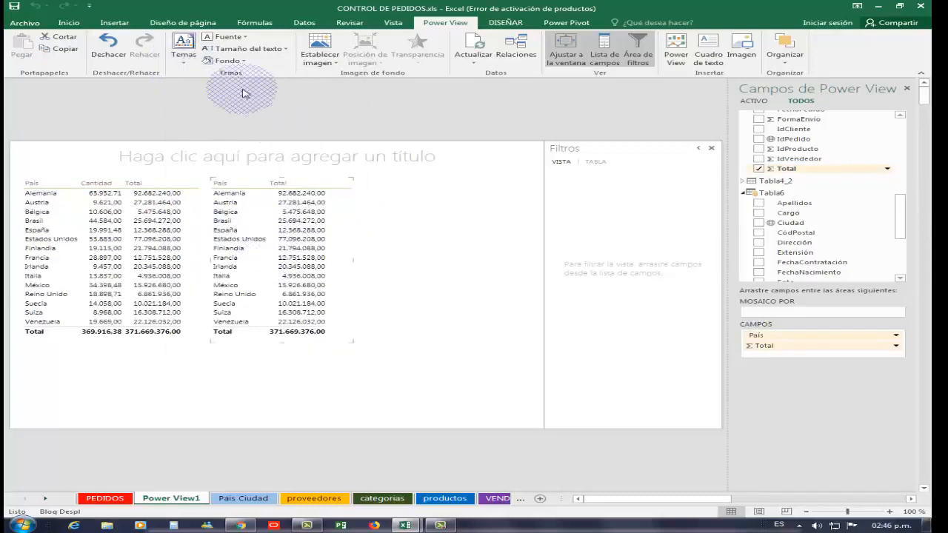
# - Give the report the black-to-grey linear gradient background
pyautogui.click(243, 62)
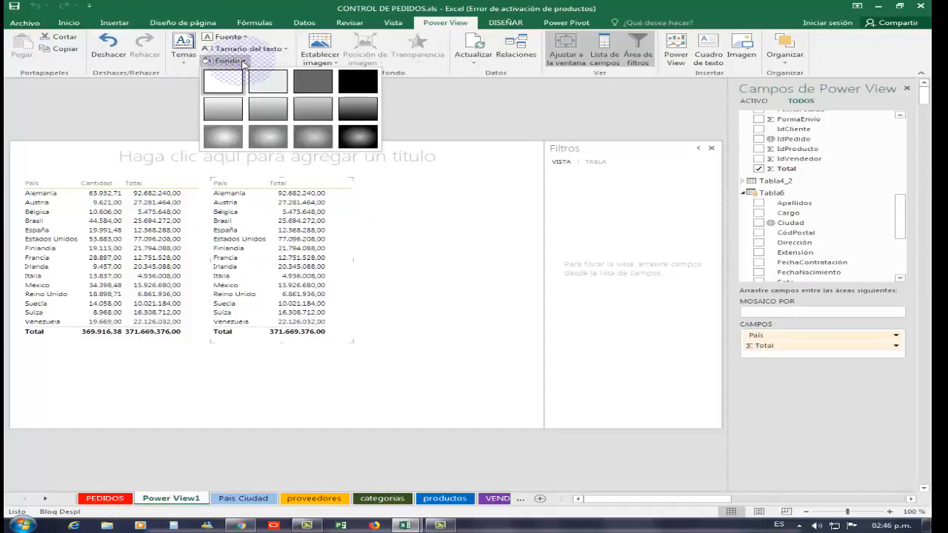
pyautogui.click(363, 146)
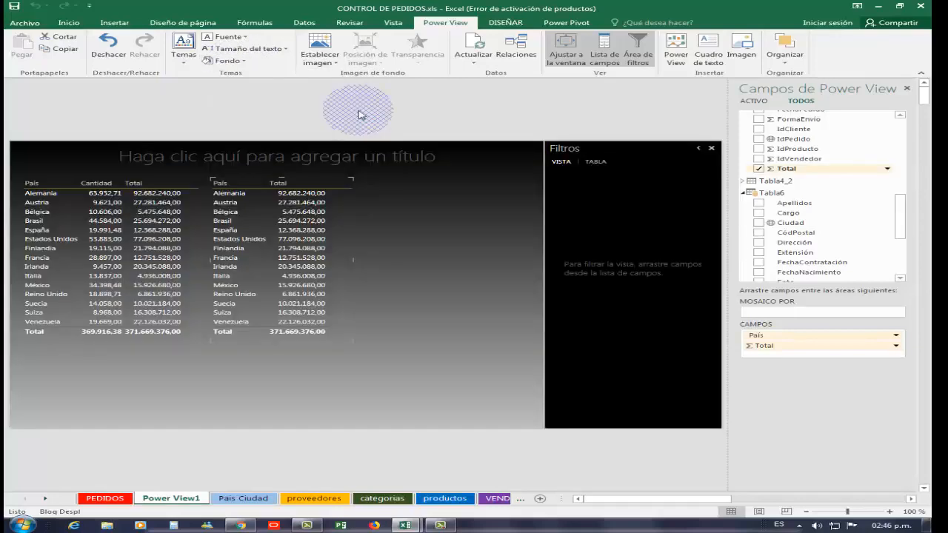
pyautogui.click(236, 60)
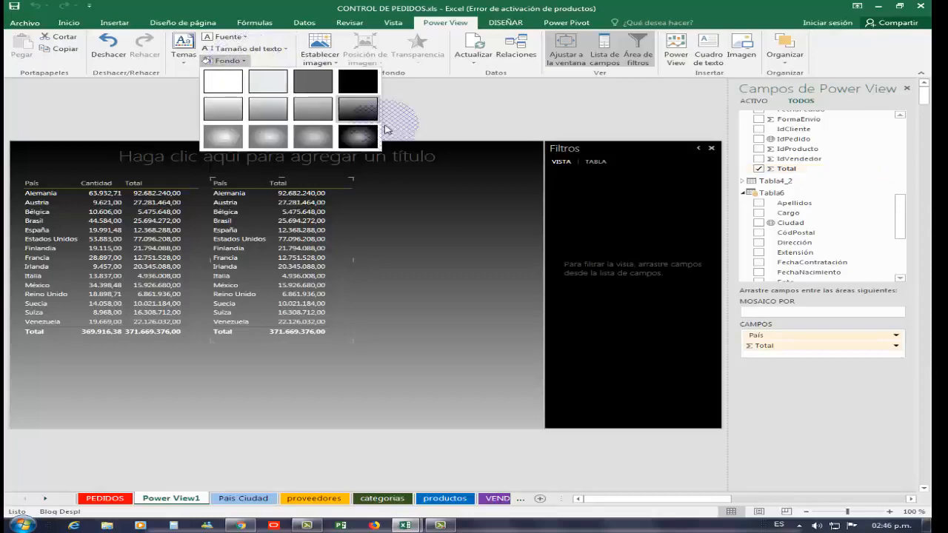
pyautogui.click(362, 81)
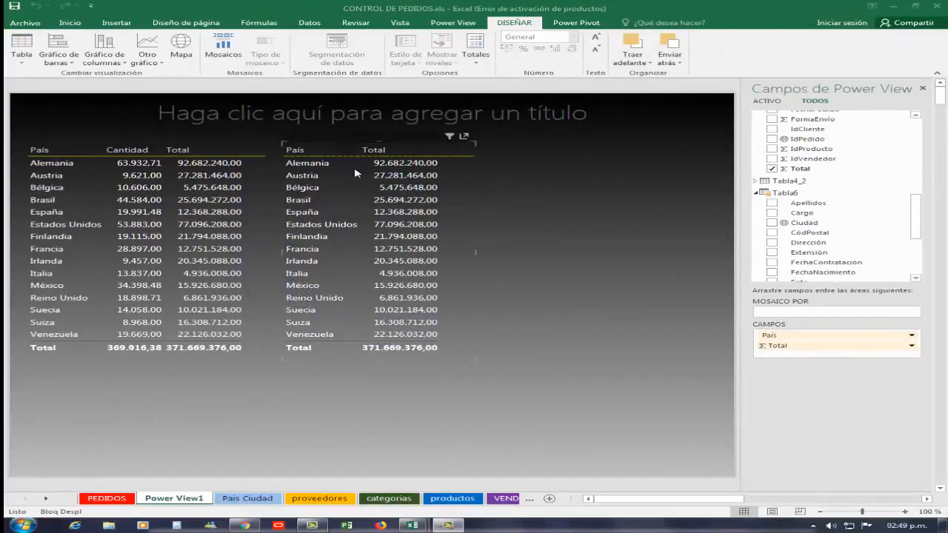
# - Convert the second table, with País and Total, into a map
pyautogui.click(413, 202)
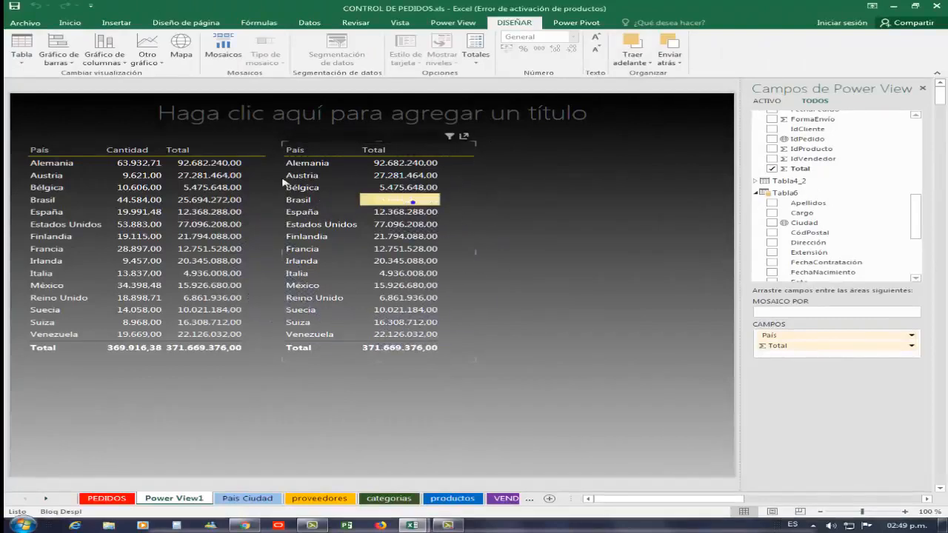
pyautogui.click(376, 260)
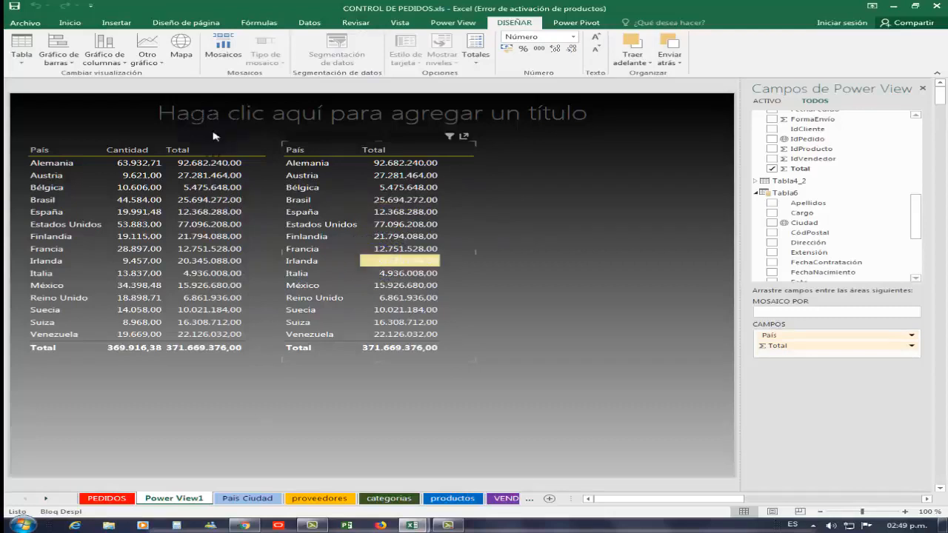
pyautogui.click(464, 23)
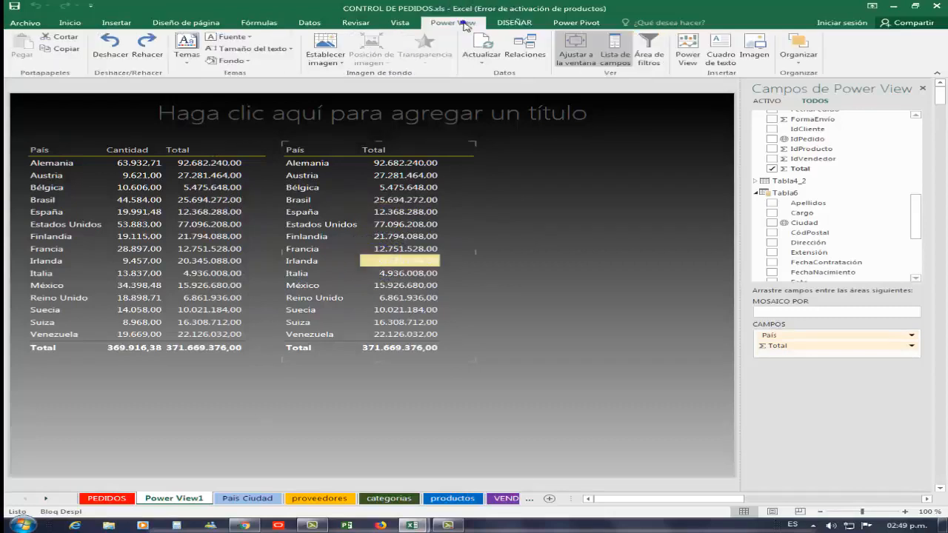
pyautogui.click(518, 24)
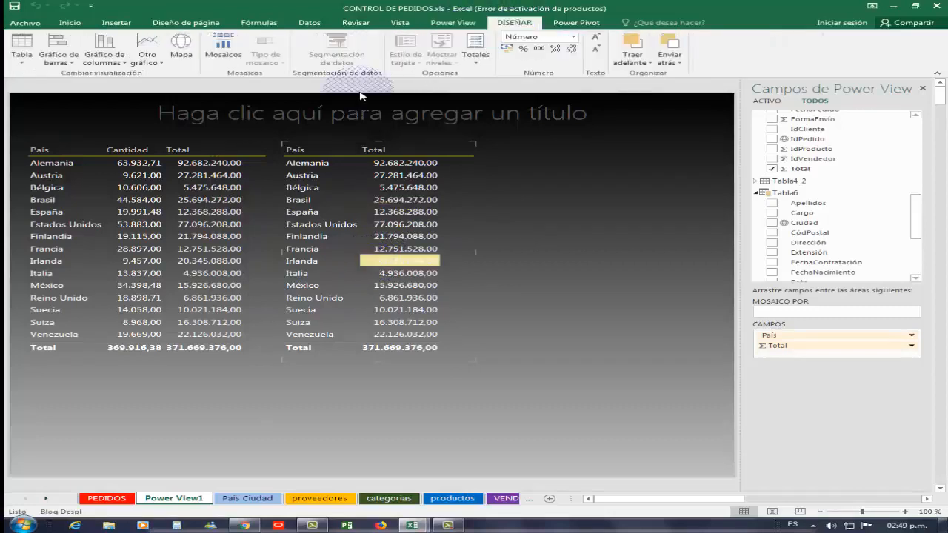
pyautogui.click(178, 56)
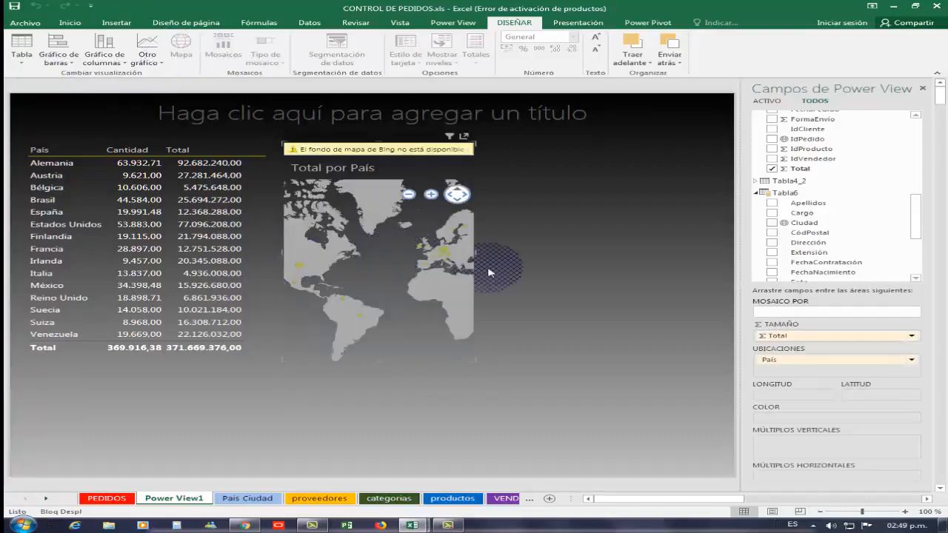
# - Widen the Total por País map to just short of the report's right edge
pyautogui.moveTo(590, 262); pyautogui.dragTo(742, 264)
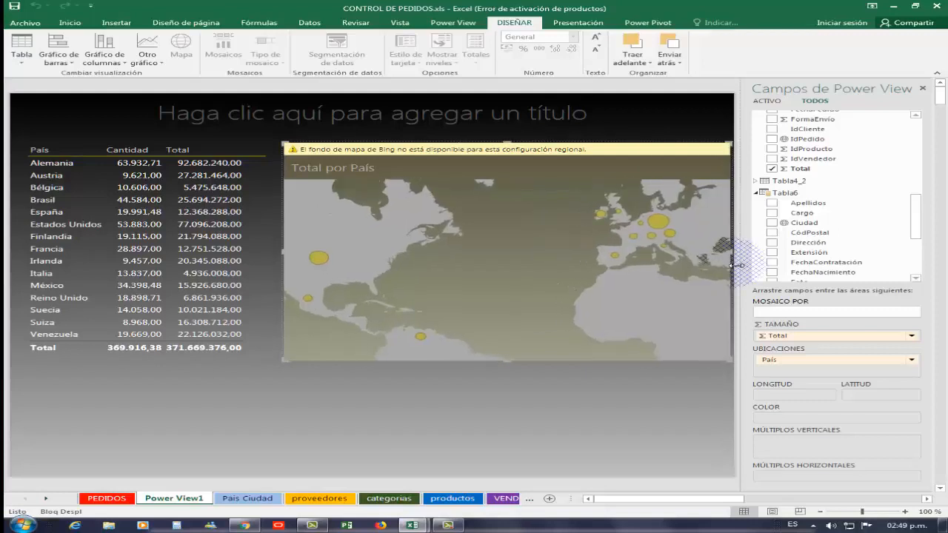
pyautogui.moveTo(736, 265); pyautogui.dragTo(731, 264)
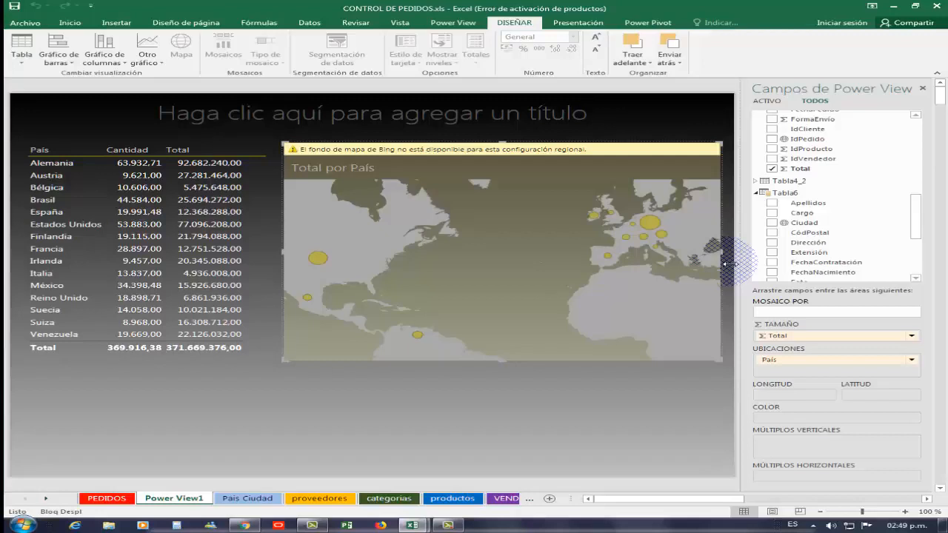
pyautogui.click(446, 375)
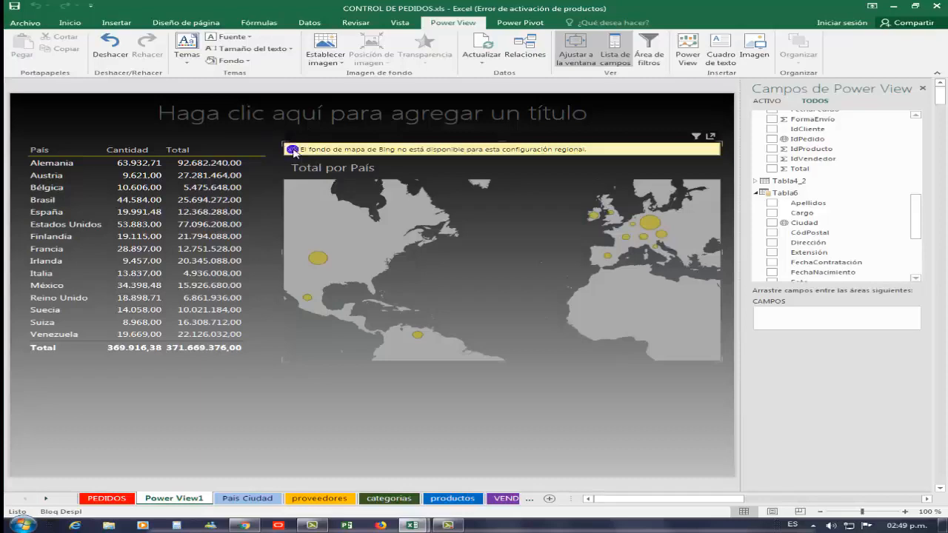
pyautogui.click(293, 151)
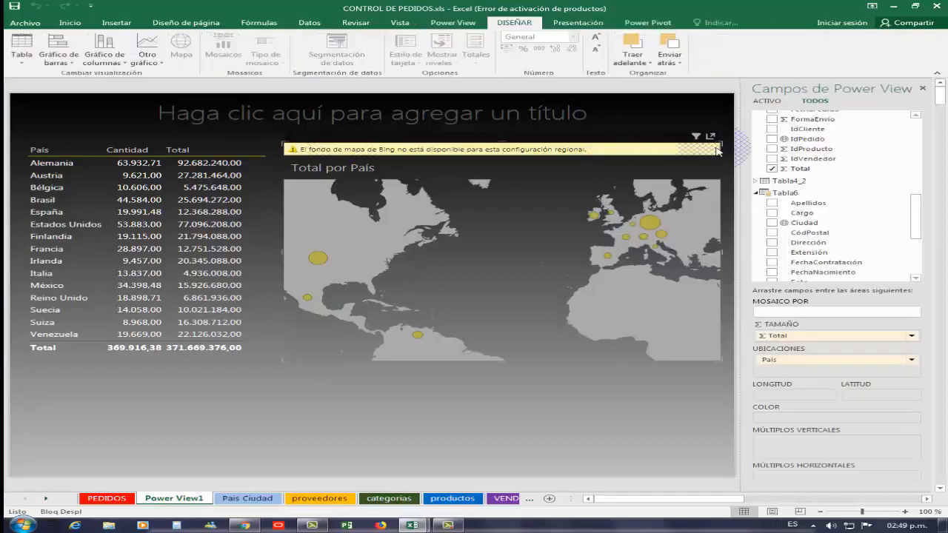
pyautogui.moveTo(724, 149); pyautogui.dragTo(724, 149)
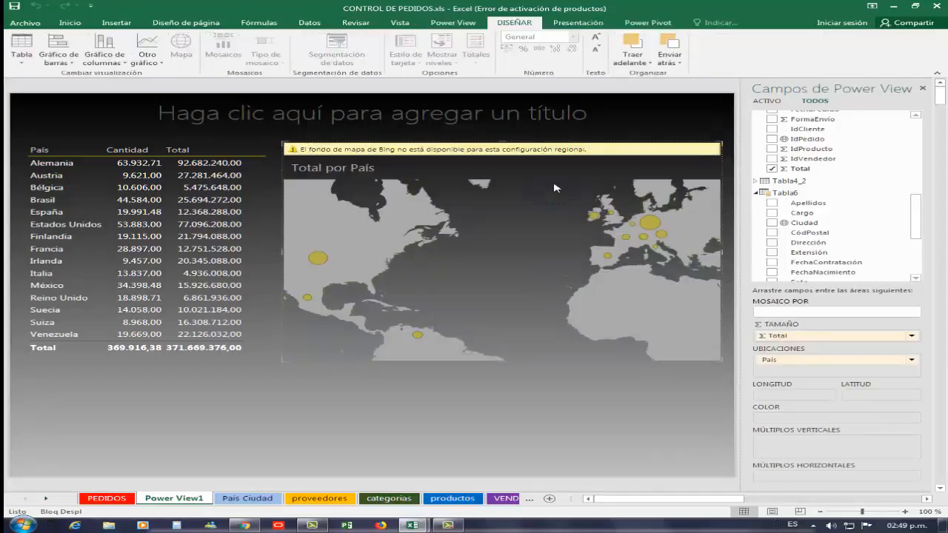
# - Zoom and pan the map to frame the Americas, Europe and Africa together
pyautogui.moveTo(334, 228)
pyautogui.mouseDown()
pyautogui.moveTo(332, 218)
pyautogui.moveTo(346, 223)
pyautogui.mouseUp()
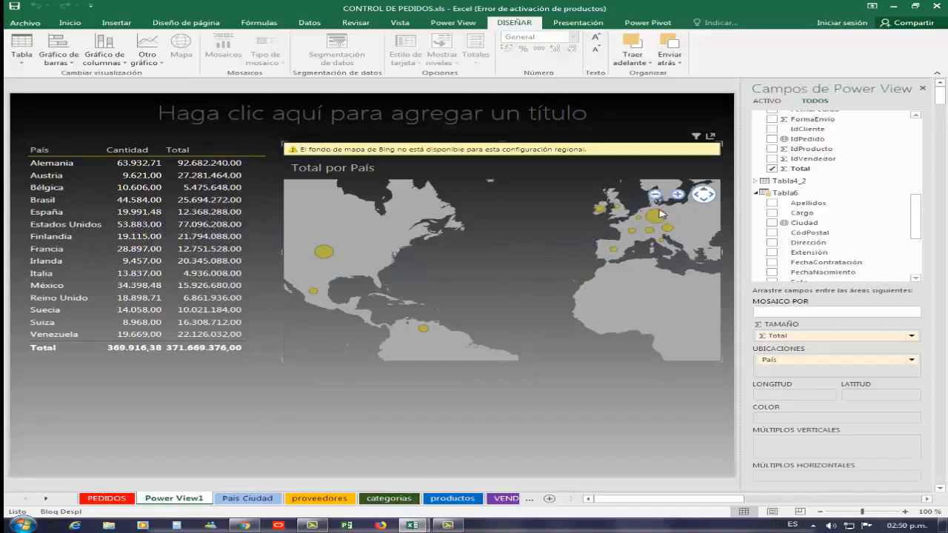
pyautogui.moveTo(656, 222)
pyautogui.click(679, 194)
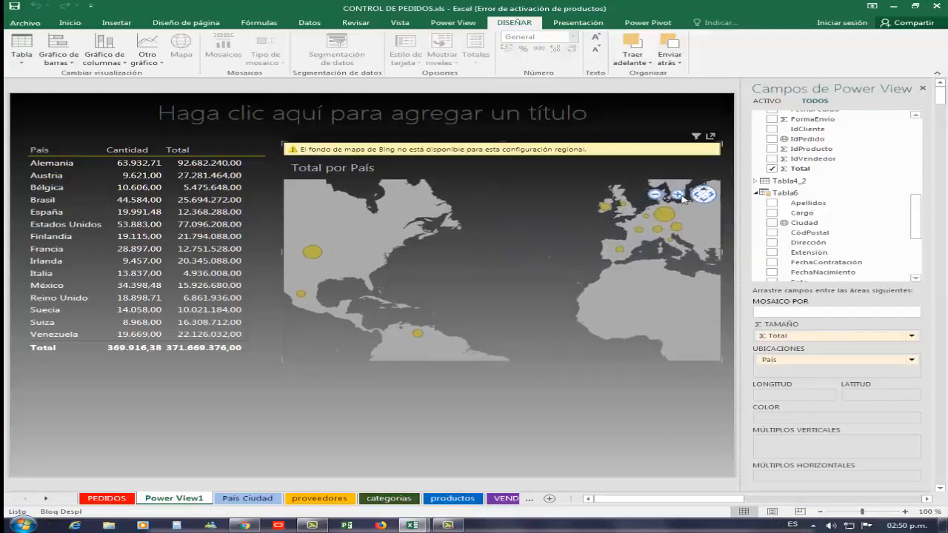
pyautogui.click(679, 195)
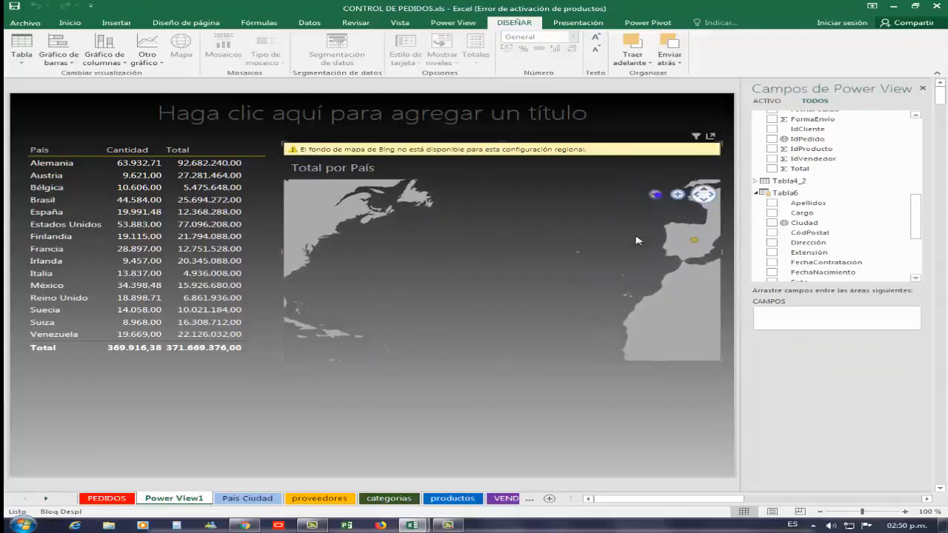
pyautogui.scroll(-1, 637, 240)
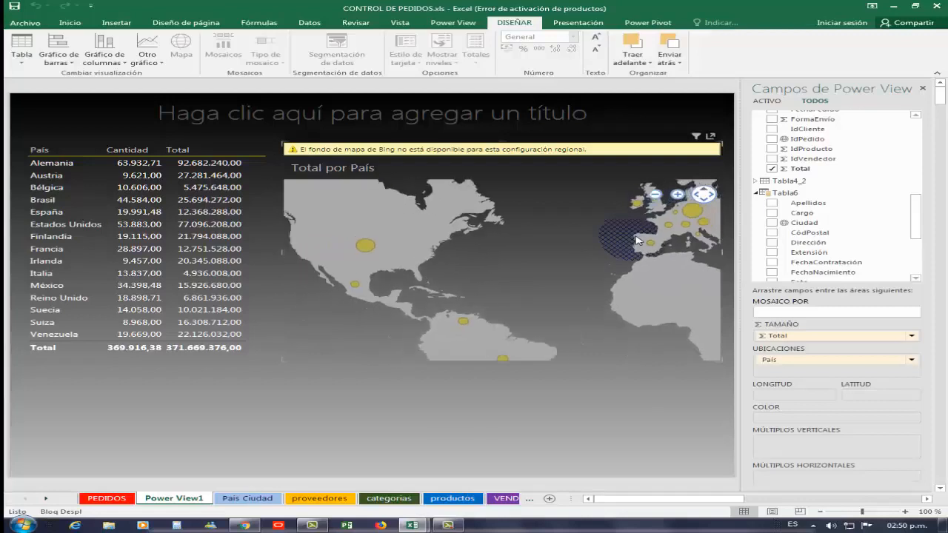
pyautogui.scroll(-1, 637, 239)
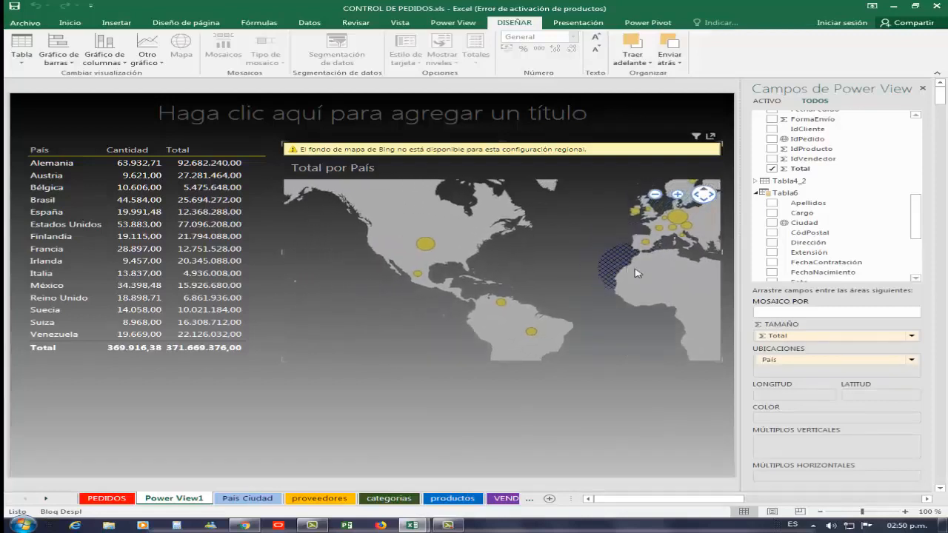
pyautogui.moveTo(569, 273); pyautogui.dragTo(531, 271)
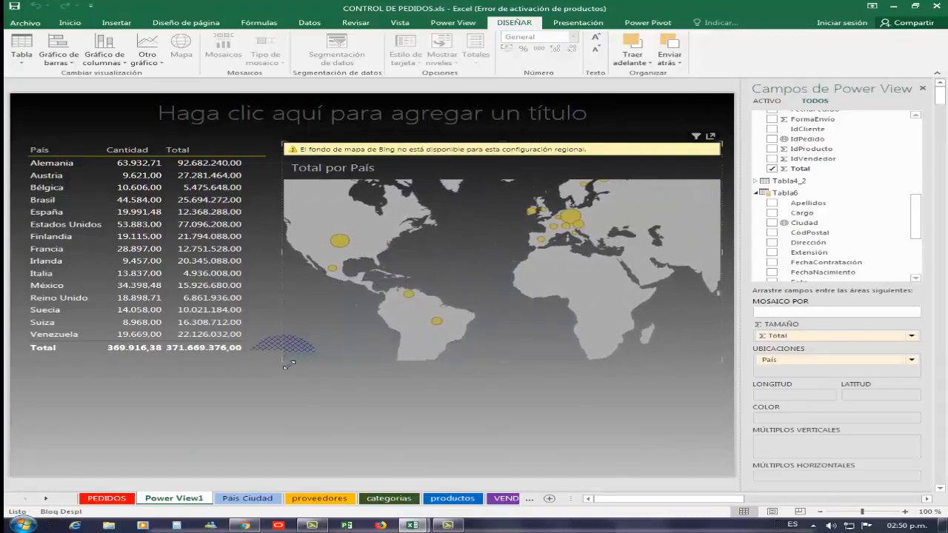
# - Extend the map's lower-left corner toward the table, level with its Total row, and hide the Power View field list
pyautogui.moveTo(264, 354); pyautogui.dragTo(255, 350)
pyautogui.click(342, 399)
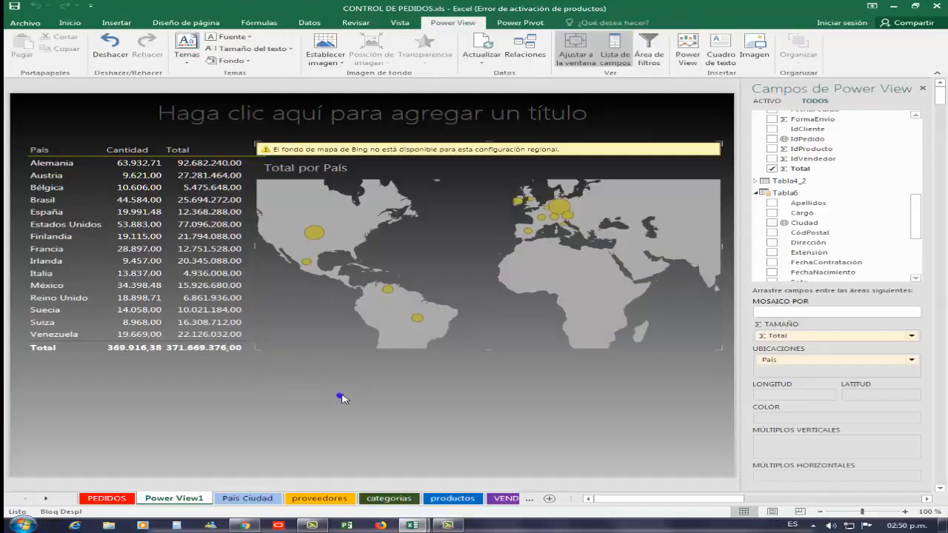
pyautogui.click(388, 153)
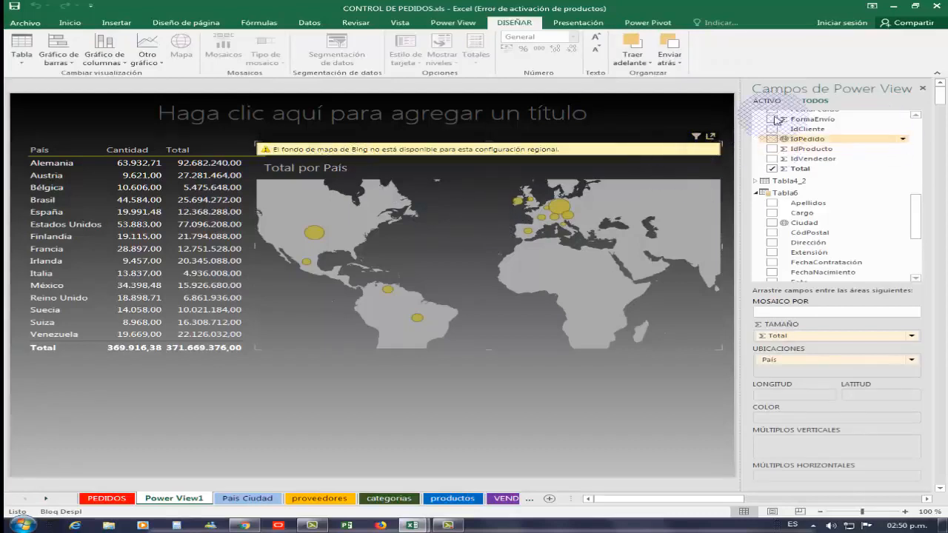
pyautogui.click(923, 89)
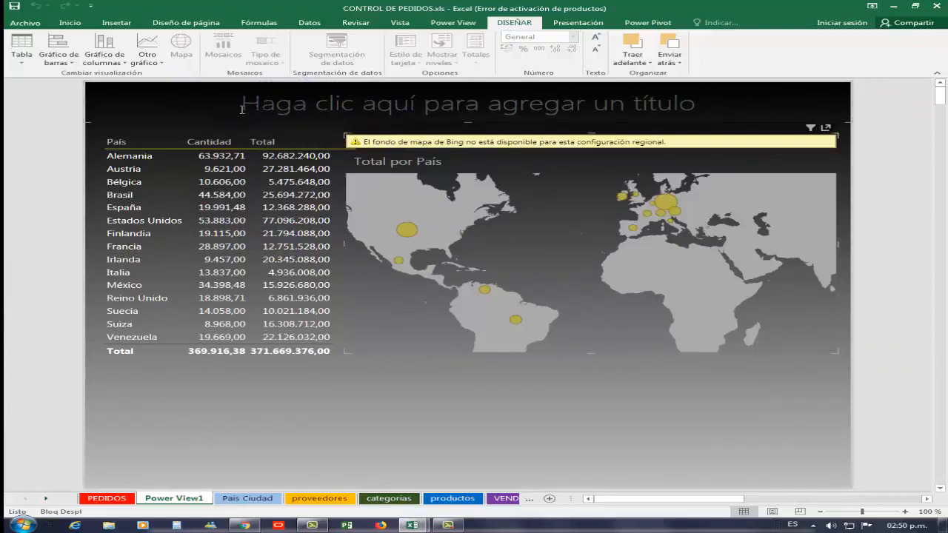
# - Change the report's background to solid white
pyautogui.click(133, 156)
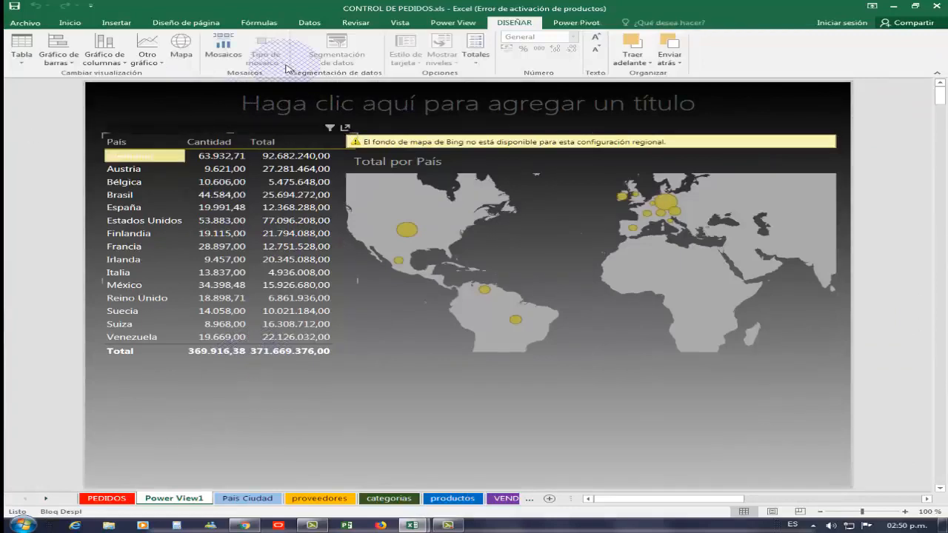
pyautogui.click(452, 22)
pyautogui.click(248, 63)
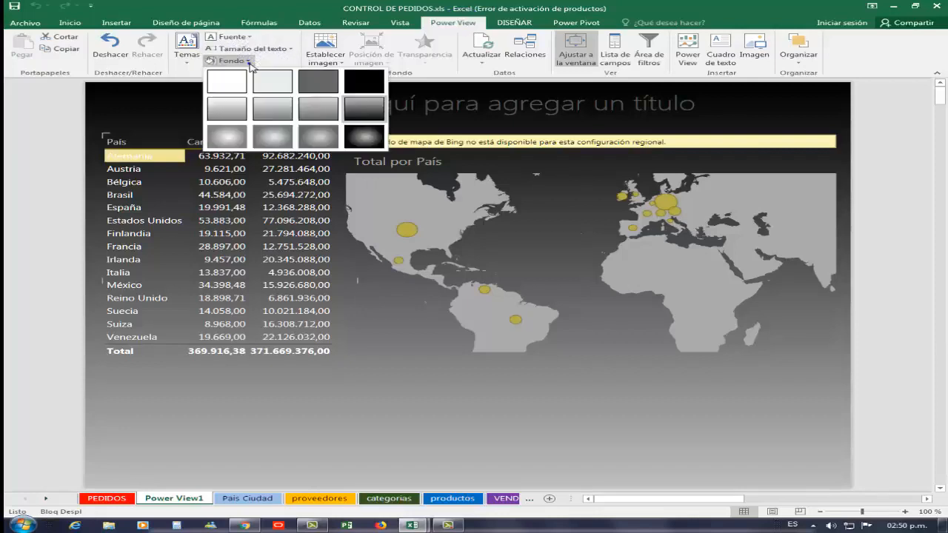
pyautogui.click(235, 76)
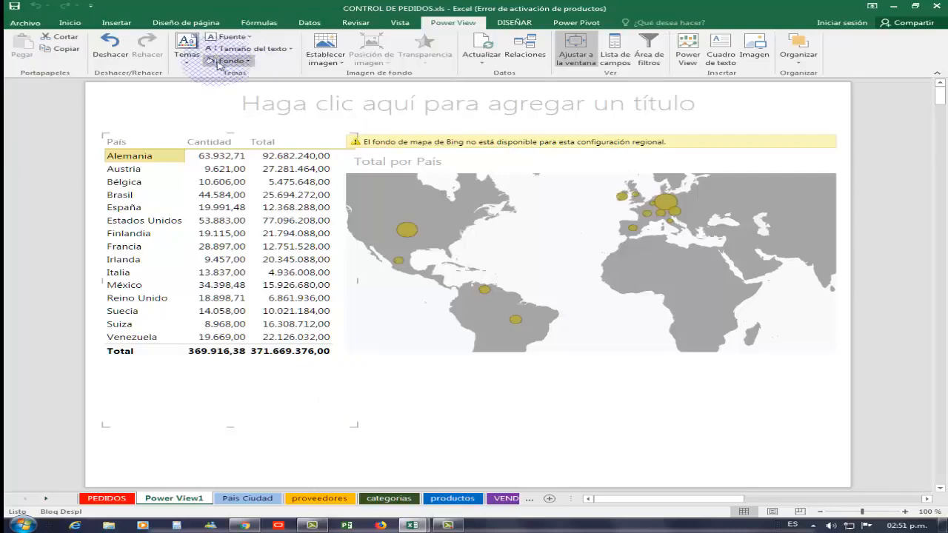
# - Try the orange theme from the gallery's first row on the report, and replace it with a dark red serif-font theme
pyautogui.click(189, 66)
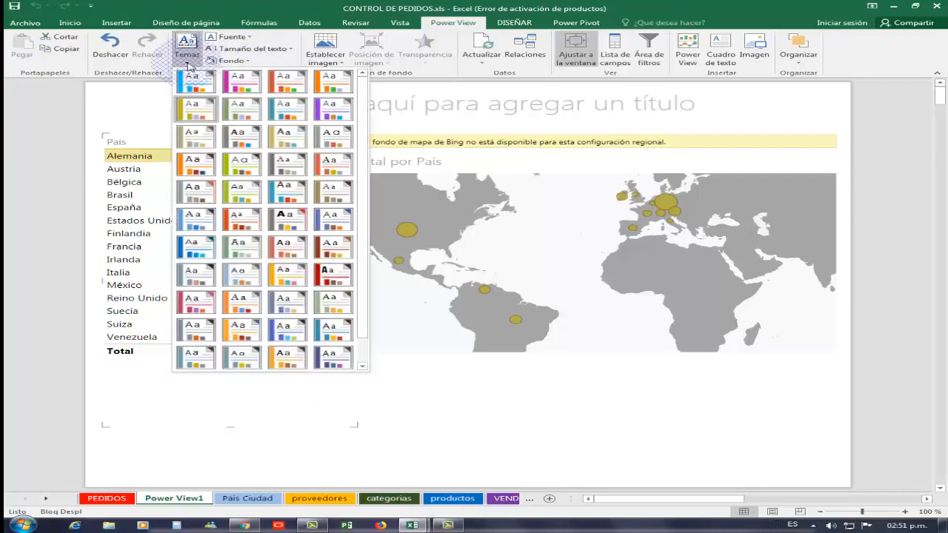
pyautogui.click(329, 88)
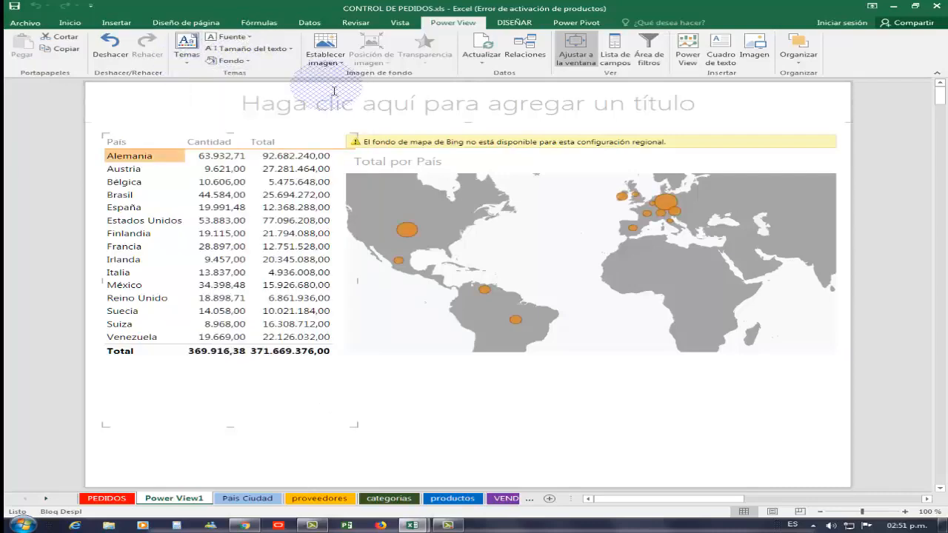
pyautogui.click(244, 63)
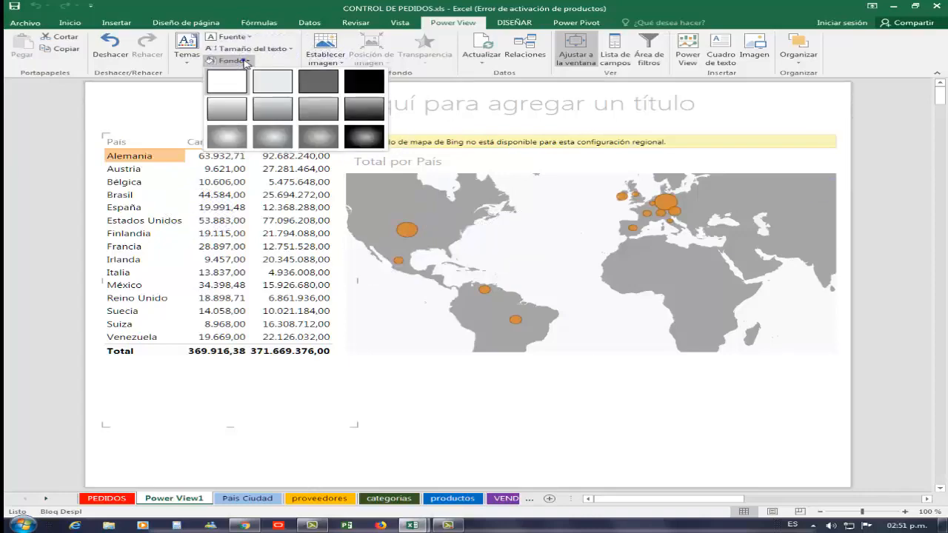
pyautogui.click(190, 62)
pyautogui.click(190, 62)
pyautogui.click(190, 63)
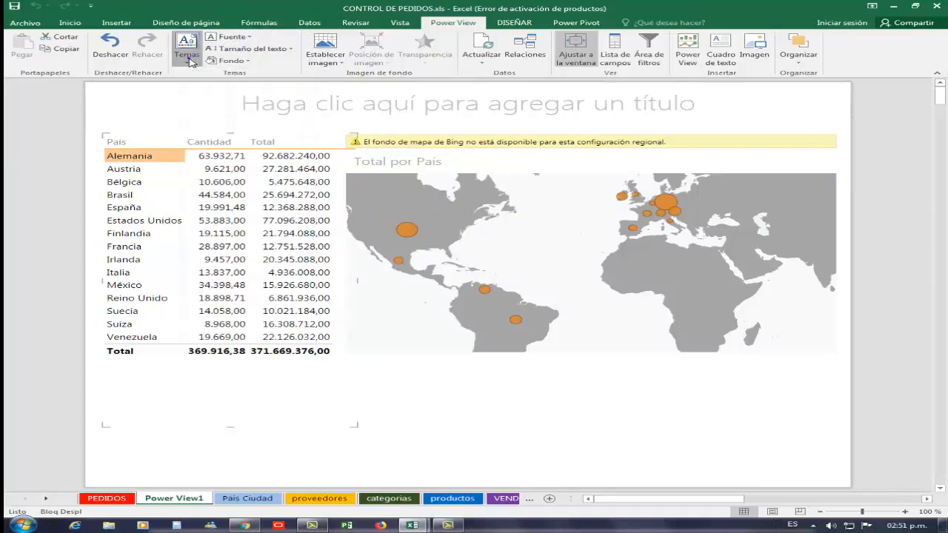
pyautogui.click(191, 63)
pyautogui.click(321, 280)
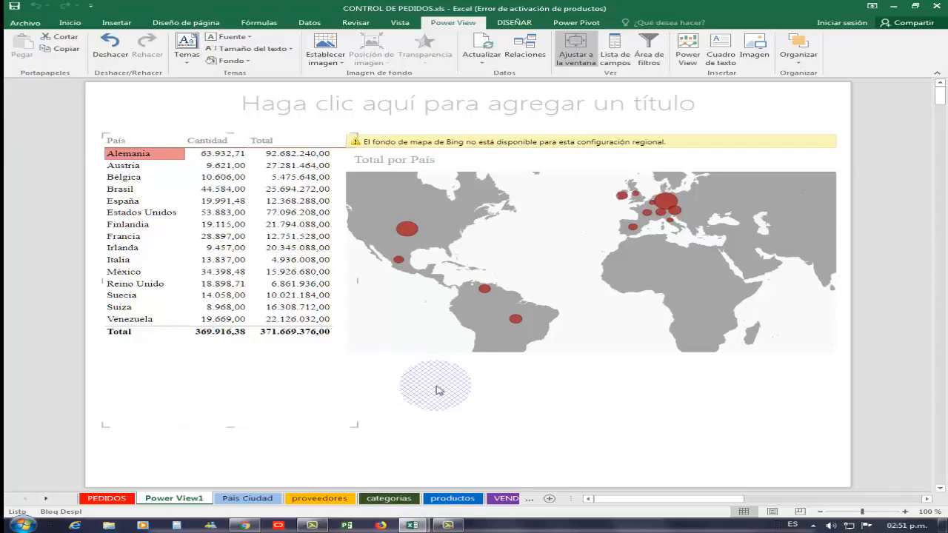
# - Shorten the map from below so its lower edge lines up with the table's Total row
pyautogui.click(594, 354)
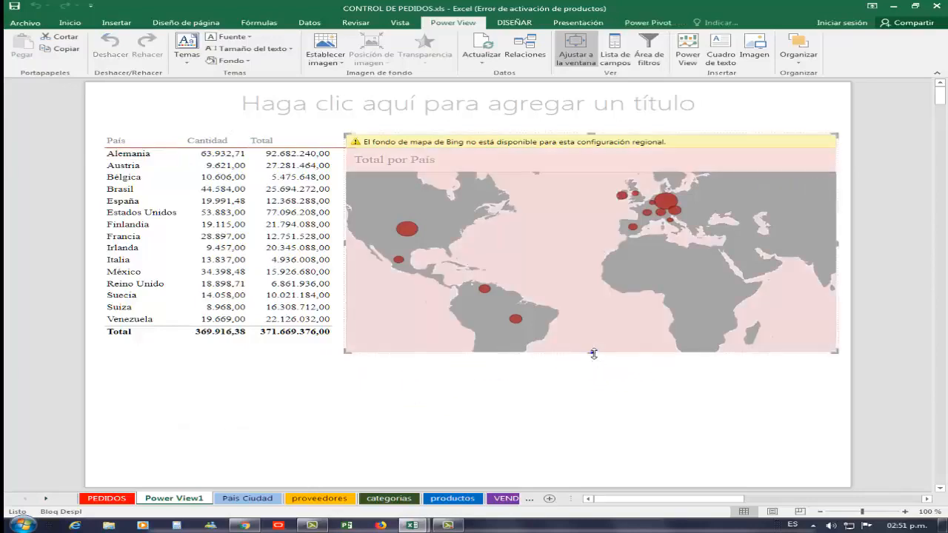
pyautogui.moveTo(592, 342)
pyautogui.mouseDown()
pyautogui.moveTo(586, 321)
pyautogui.moveTo(585, 349)
pyautogui.mouseUp()
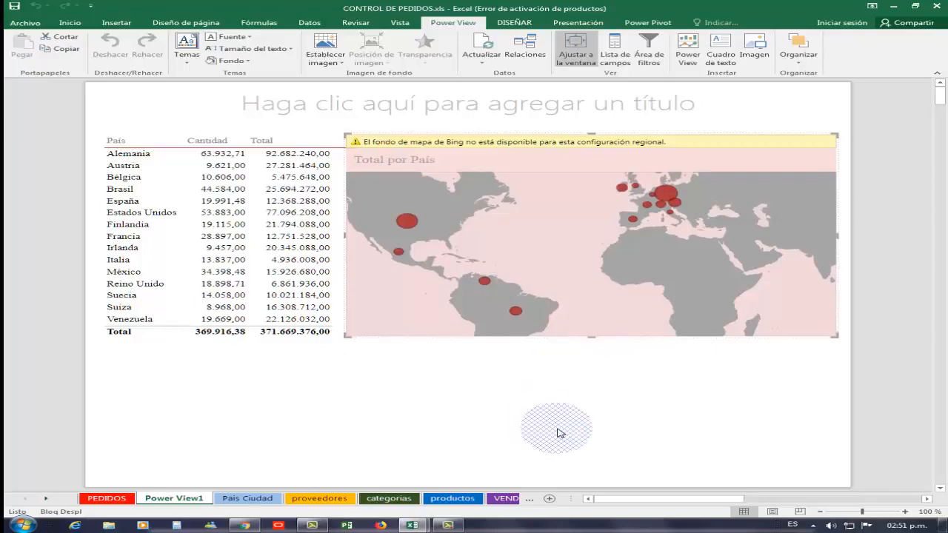